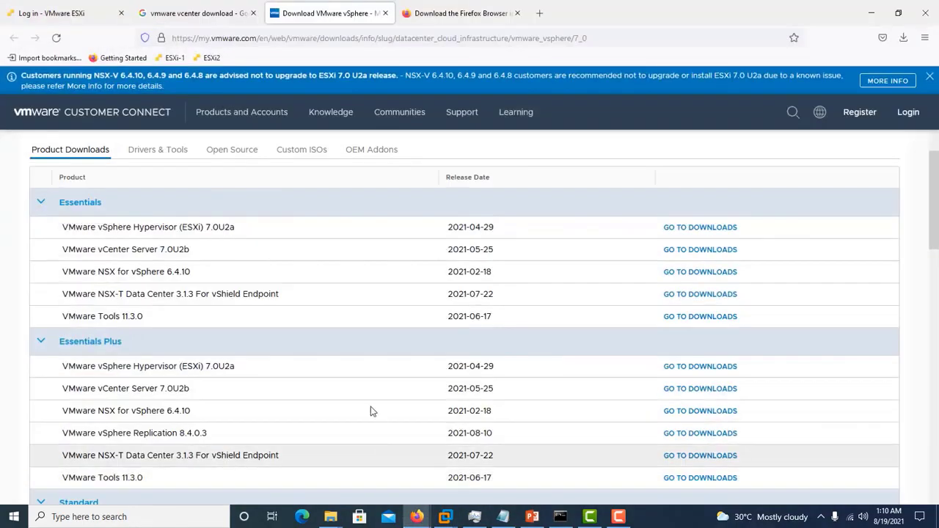
- Open the Download VMware vSphere Google result in a new tab
{"action": "left_click", "coordinate": [202, 22]}
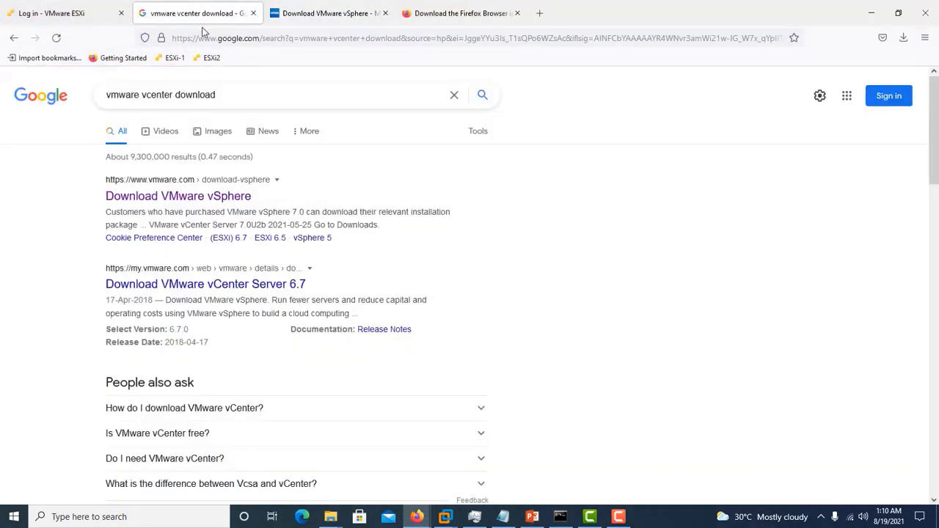
{"action": "left_click", "coordinate": [301, 96]}
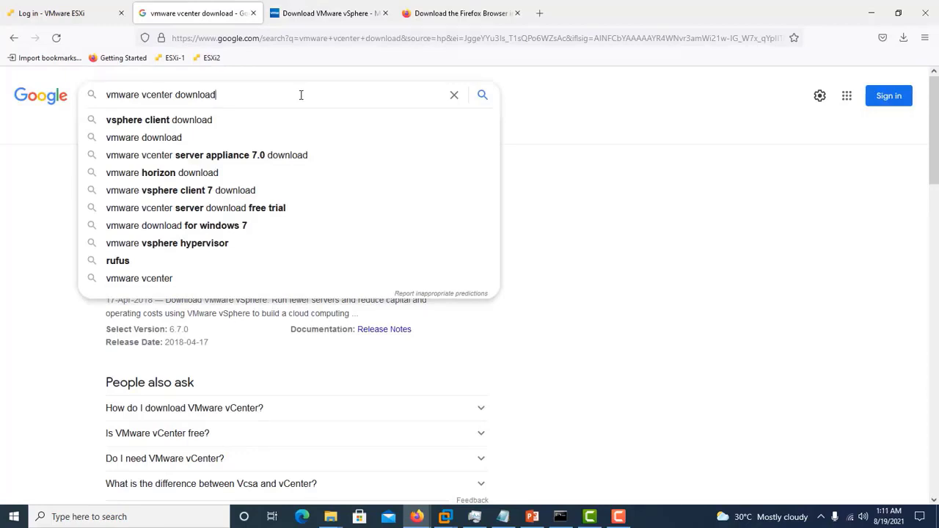
{"action": "left_click", "coordinate": [719, 282]}
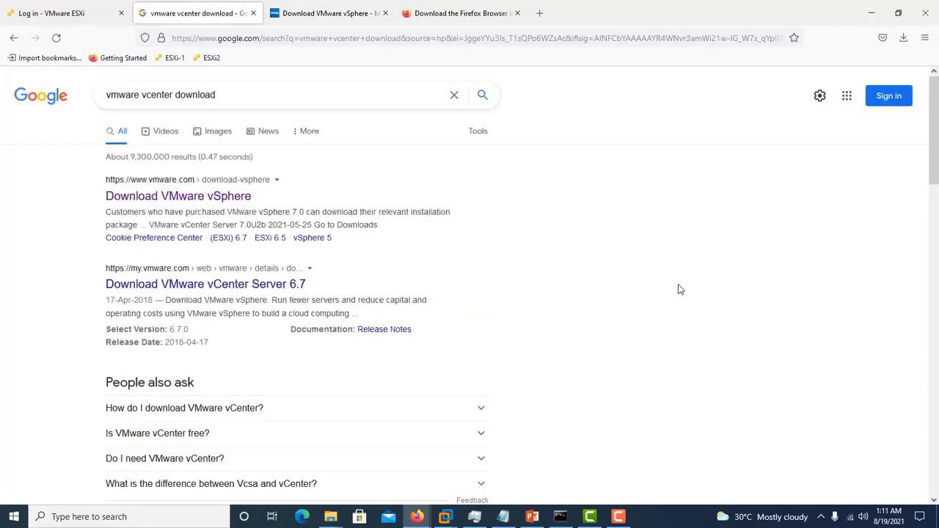
{"action": "right_click", "coordinate": [205, 200]}
{"action": "left_click", "coordinate": [230, 206]}
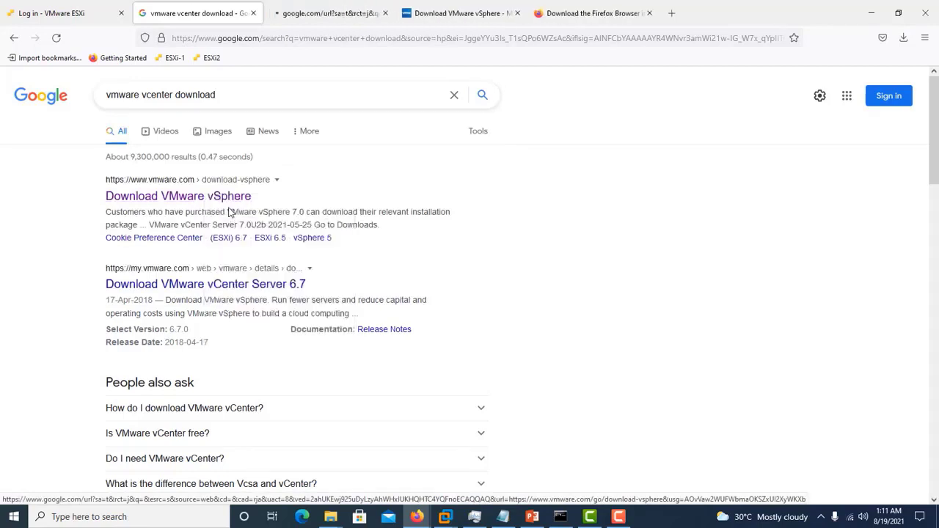
{"action": "left_click", "coordinate": [311, 15]}
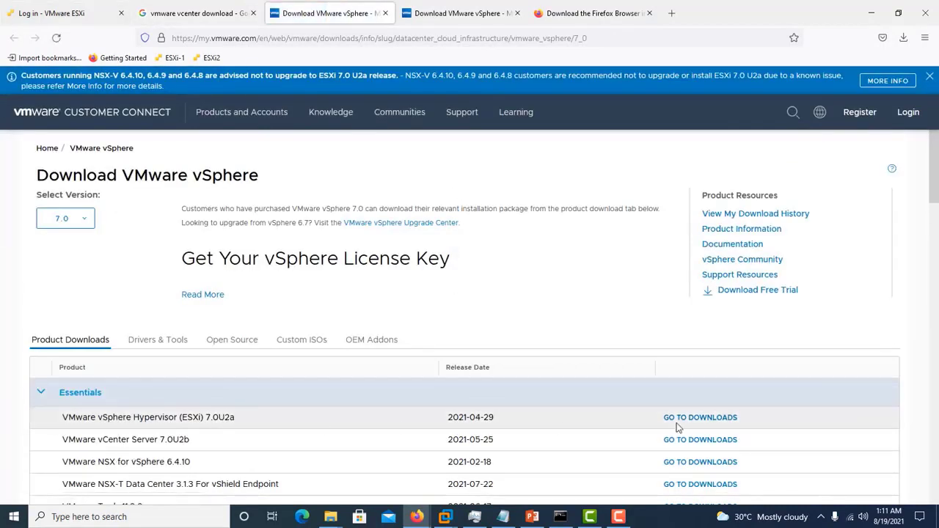
- Keep vSphere version 7.0 and scroll down to the product downloads list
{"action": "mouse_move", "coordinate": [935, 191]}
{"action": "left_mouse_down"}
{"action": "mouse_move", "coordinate": [935, 342]}
{"action": "mouse_move", "coordinate": [935, 191]}
{"action": "left_mouse_up"}
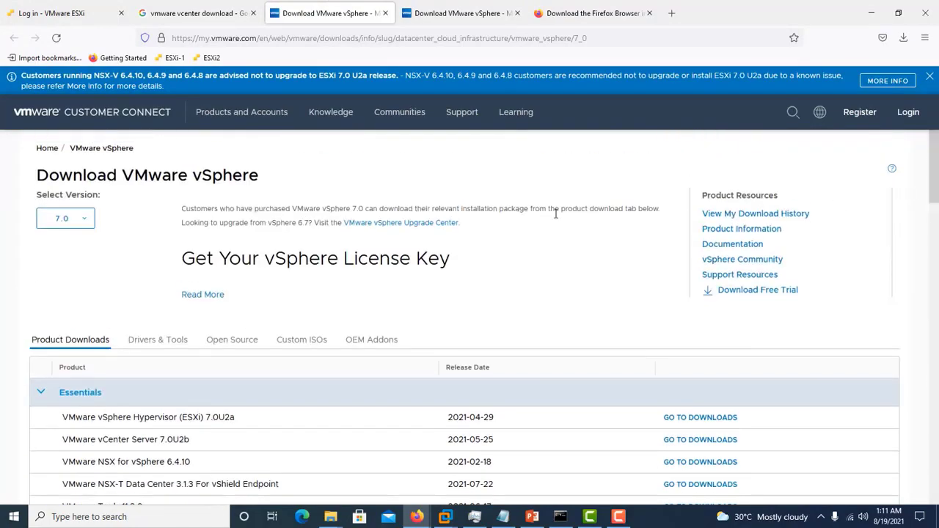
{"action": "left_click", "coordinate": [85, 222]}
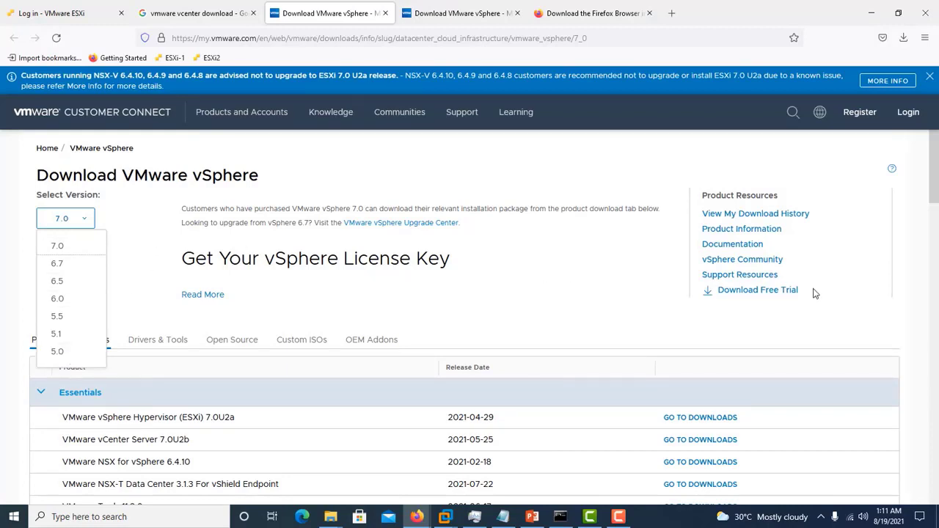
{"action": "left_click", "coordinate": [852, 278]}
{"action": "scroll", "coordinate": [936, 189], "scroll_direction": "down", "scroll_amount": 3}
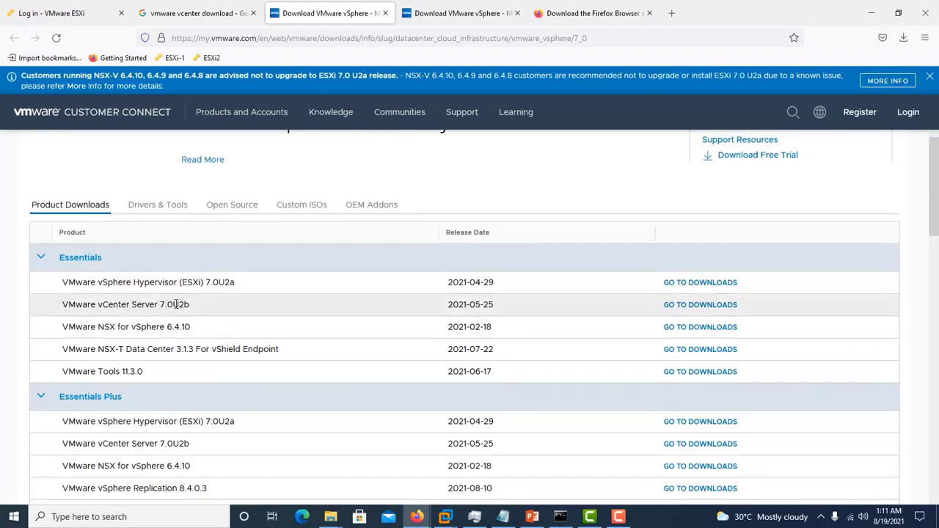
- Open the vCenter Server 7.0U2b downloads and request the 7.45 GB vCenter Server Appliance ISO
{"action": "left_click", "coordinate": [703, 307]}
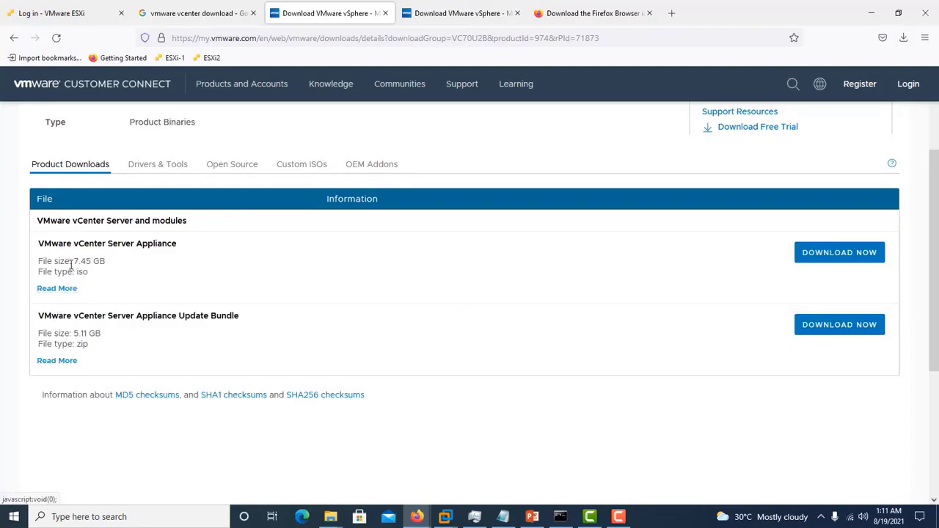
{"action": "left_click_drag", "start_coordinate": [38, 263], "coordinate": [109, 270]}
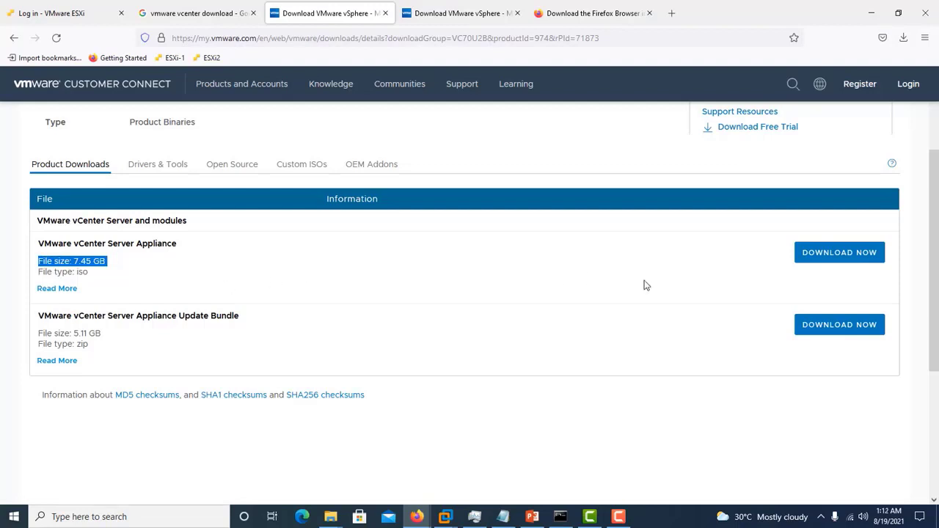
{"action": "left_click", "coordinate": [822, 261]}
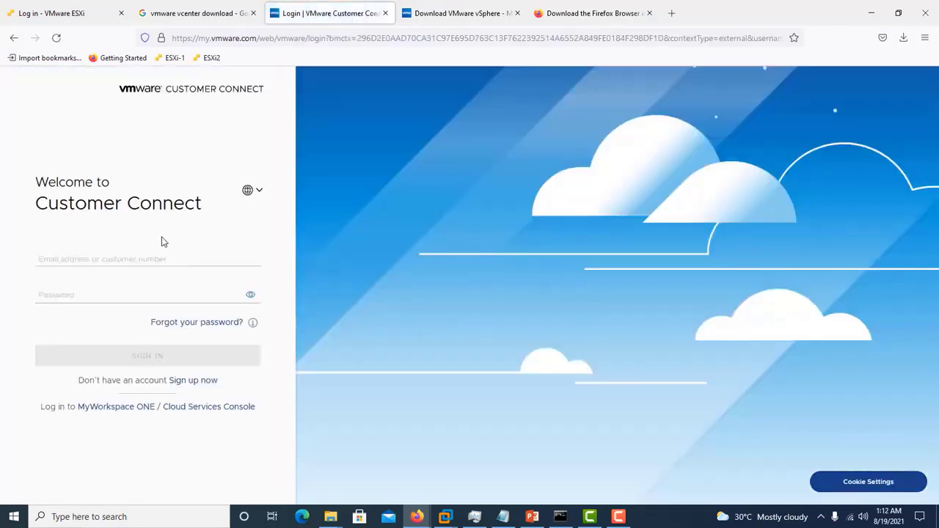
- Leave the Customer Connect e-mail field empty and minimize Firefox
{"action": "left_click", "coordinate": [131, 255]}
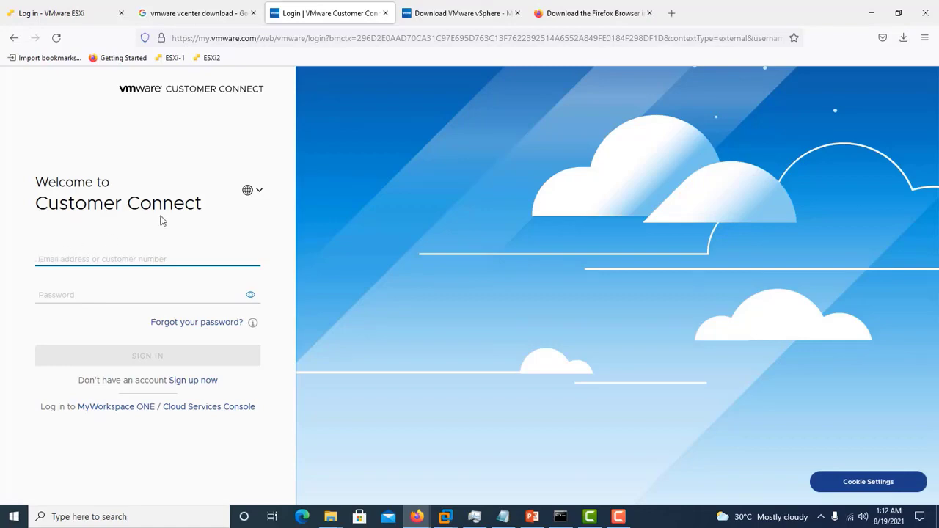
{"action": "left_click", "coordinate": [870, 13]}
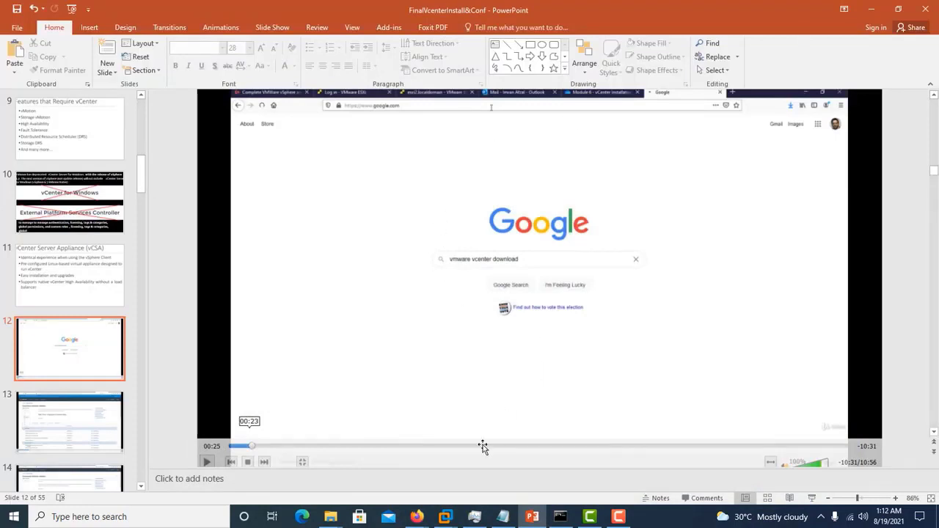
- Bring VMware Workstation forward using its Home preview on the taskbar
{"action": "mouse_move", "coordinate": [447, 518]}
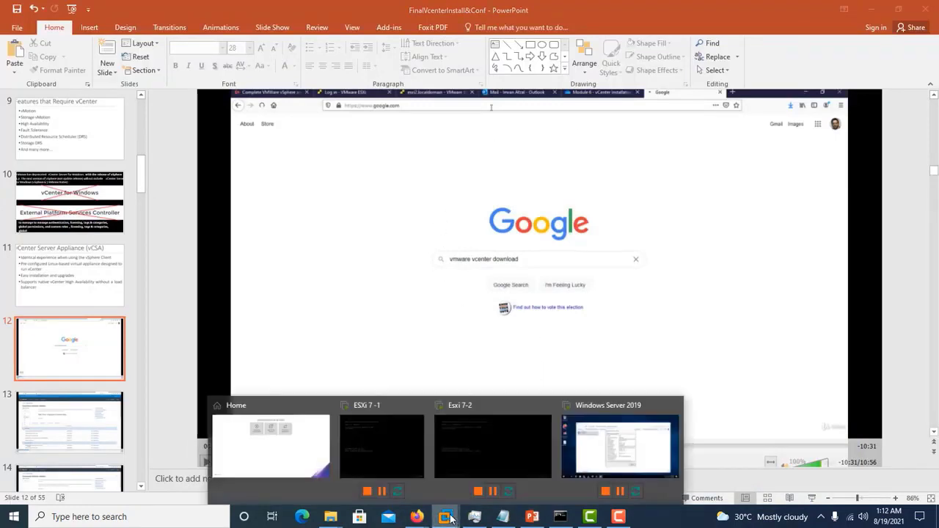
{"action": "left_click", "coordinate": [308, 471]}
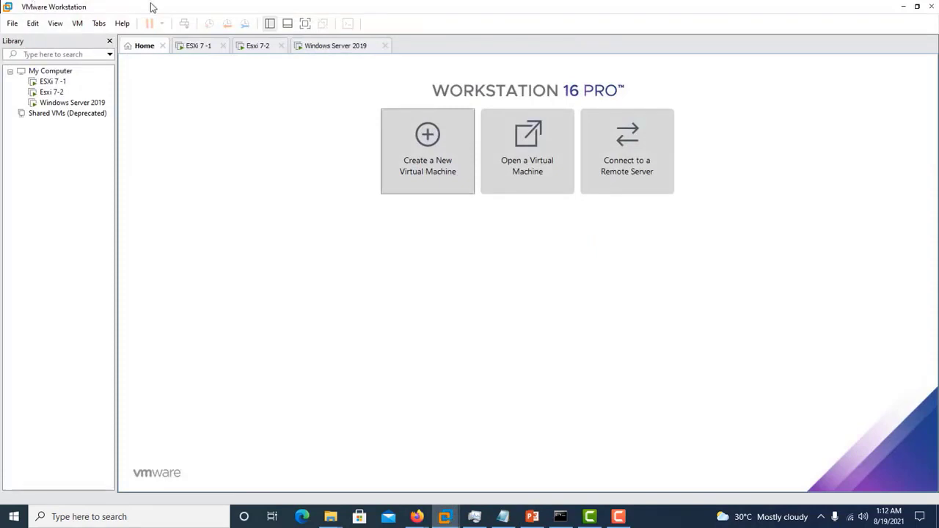
- Unlock the Windows Server 2019 VM with Send Ctrl+Alt+Del and enter the account password
{"action": "left_click", "coordinate": [76, 105]}
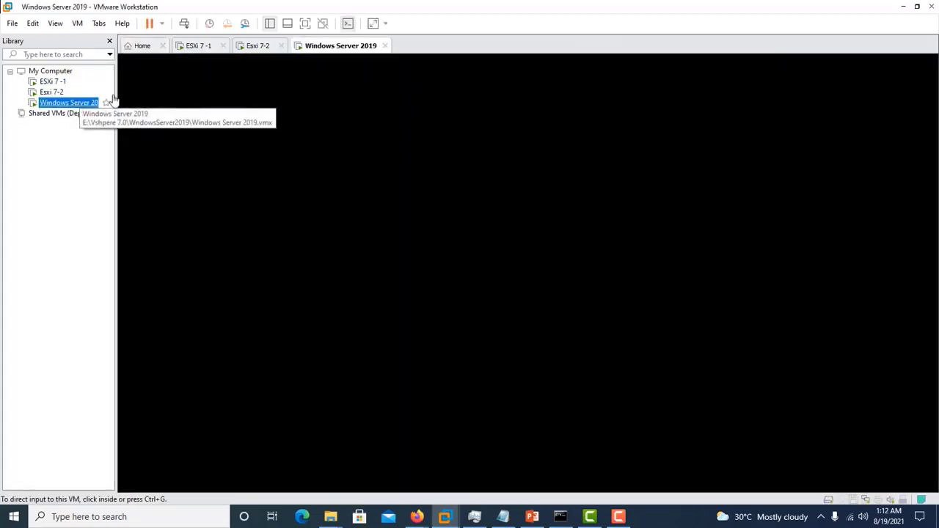
{"action": "left_click", "coordinate": [366, 153]}
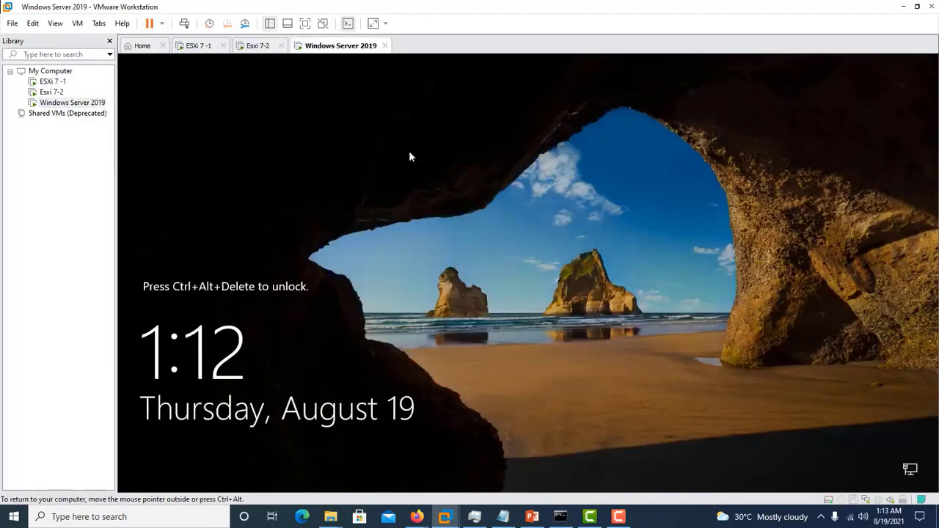
{"action": "right_click", "coordinate": [358, 45]}
{"action": "mouse_move", "coordinate": [426, 81]}
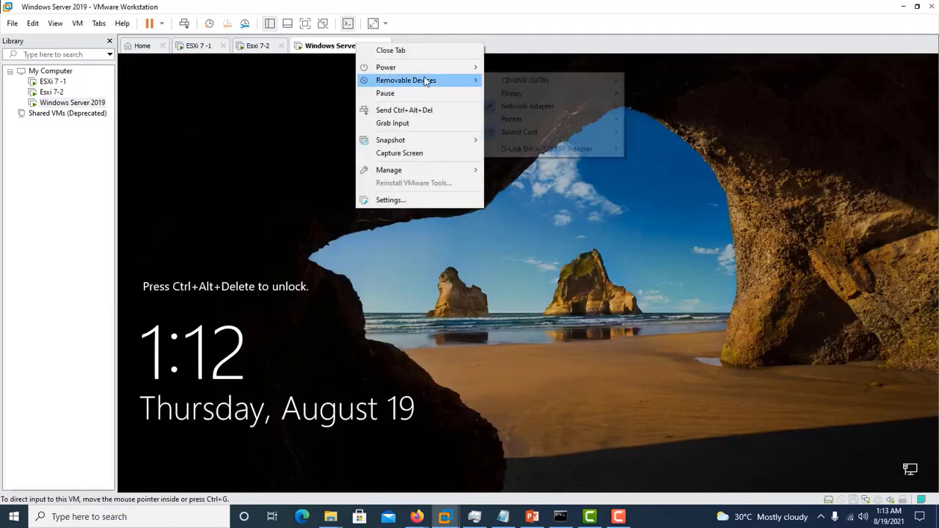
{"action": "left_click", "coordinate": [420, 110]}
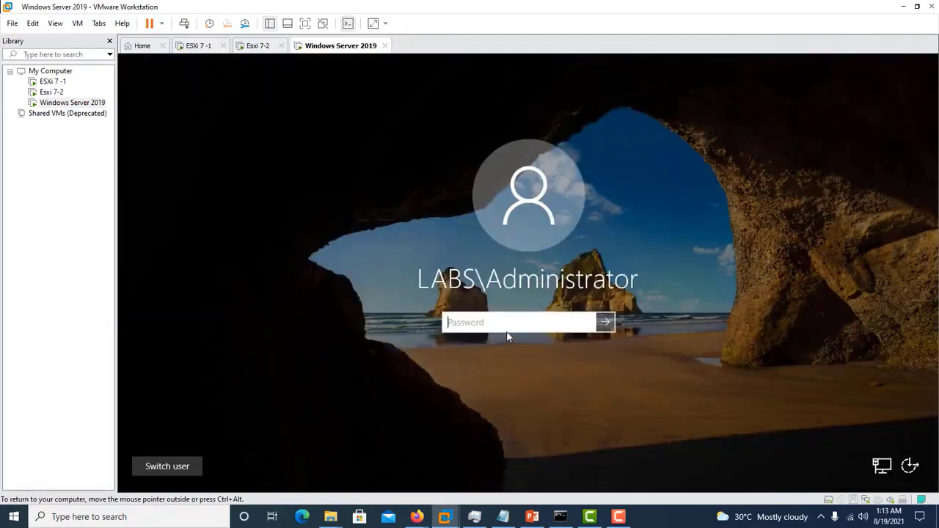
{"action": "type", "text": "••••••••"}
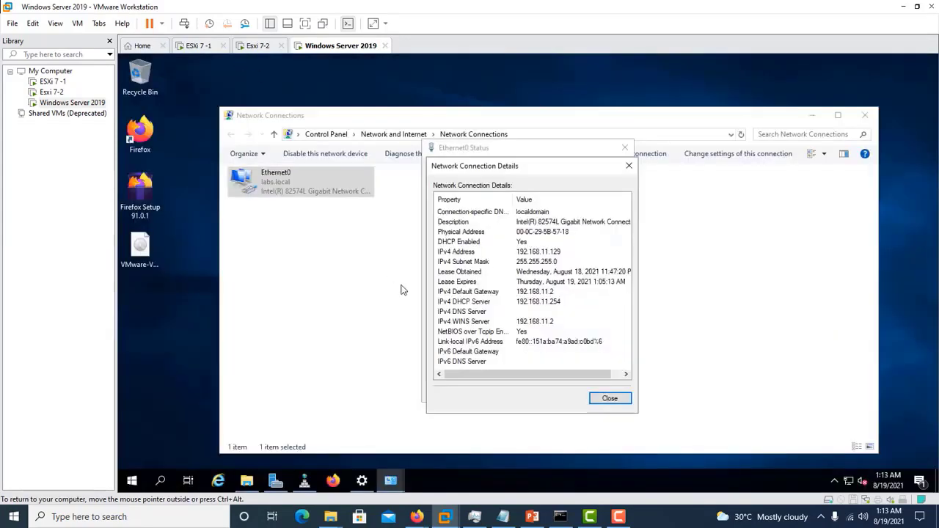
- Close the Ethernet0 status dialogs and the Network Connections window
{"action": "left_click", "coordinate": [610, 400]}
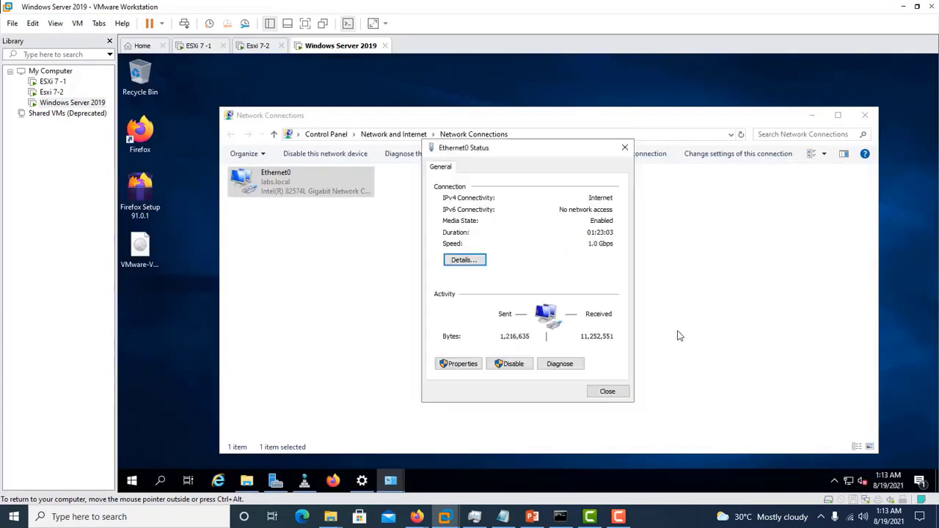
{"action": "left_click", "coordinate": [628, 393]}
{"action": "left_click", "coordinate": [865, 116]}
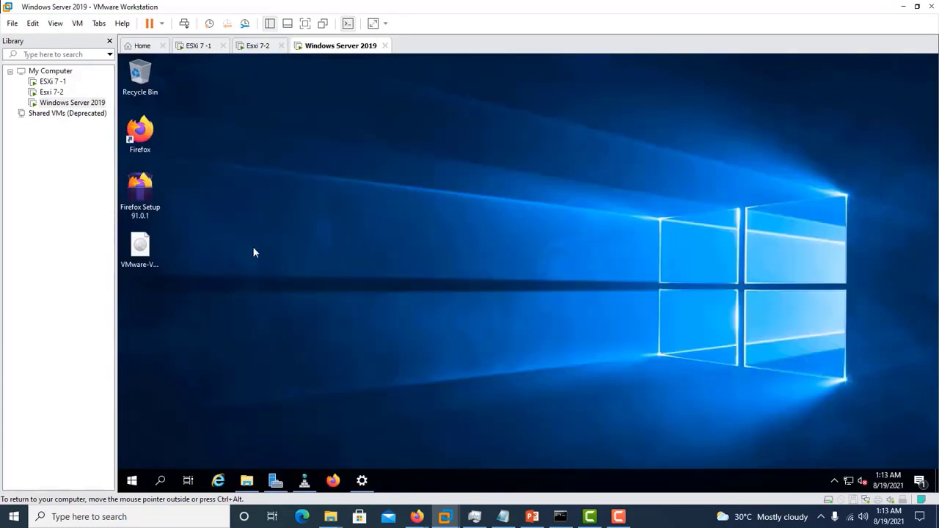
- Mount the VMware-VCSA disc image from the desktop and maximize the DVD drive window
{"action": "left_click", "coordinate": [147, 248]}
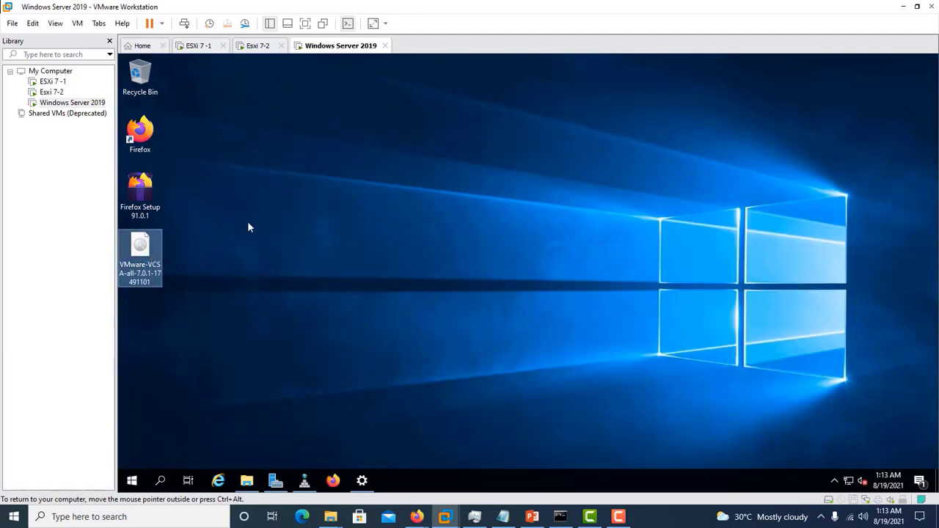
{"action": "right_click", "coordinate": [142, 253]}
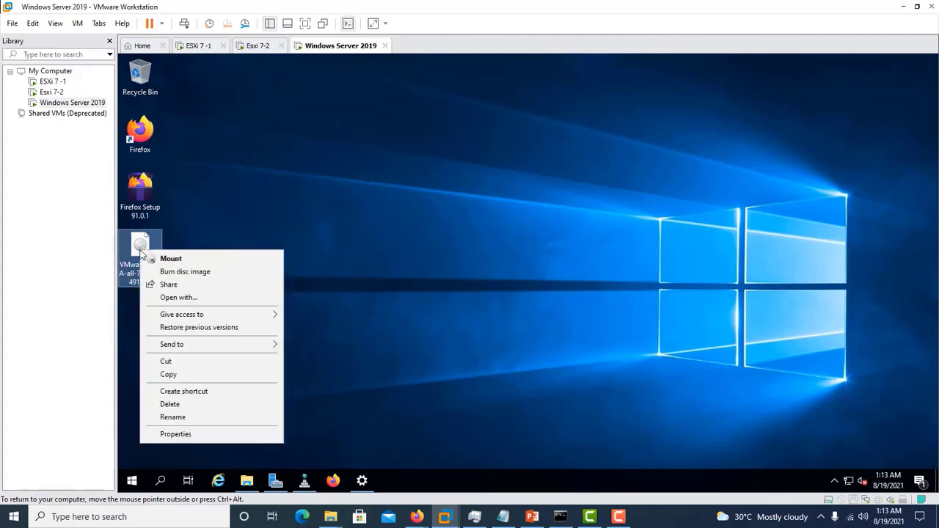
{"action": "left_click", "coordinate": [171, 259]}
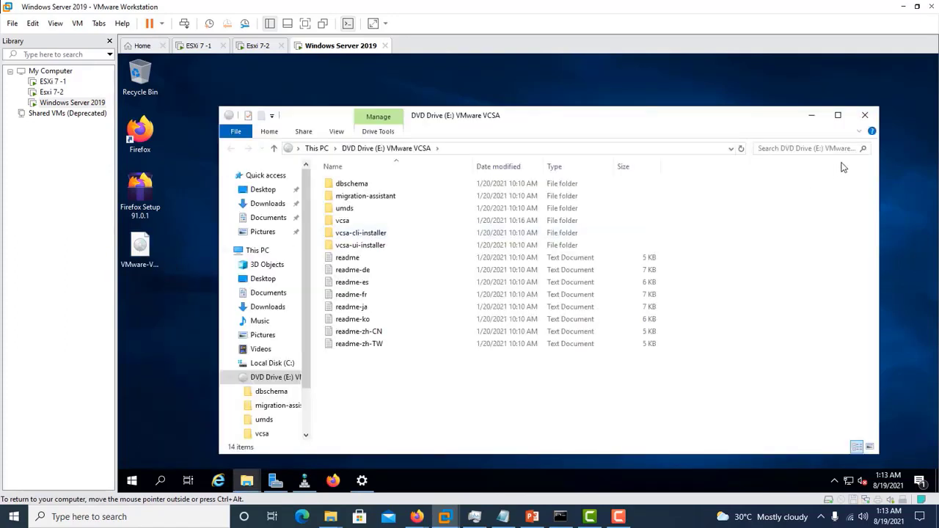
{"action": "left_click", "coordinate": [838, 115]}
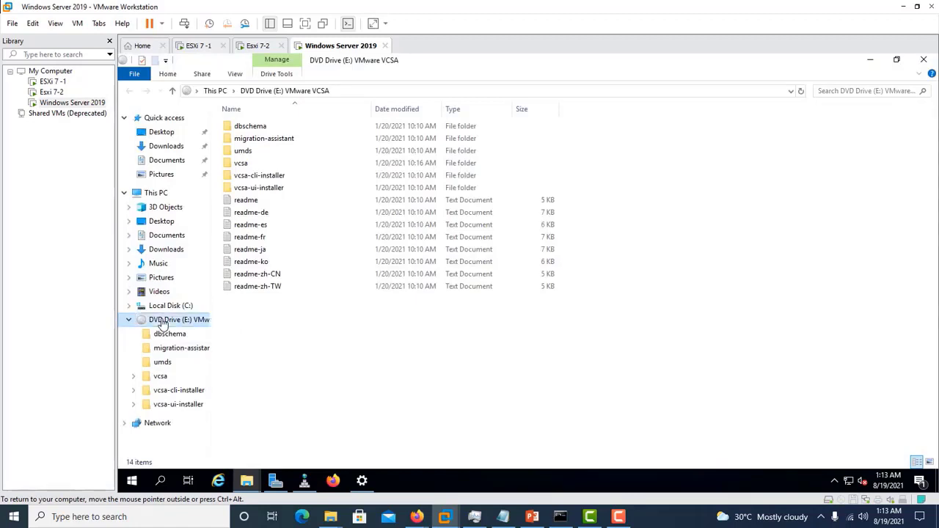
- Run the installer from the vcsa-ui-installer\win32 folder
{"action": "double_click", "coordinate": [261, 194]}
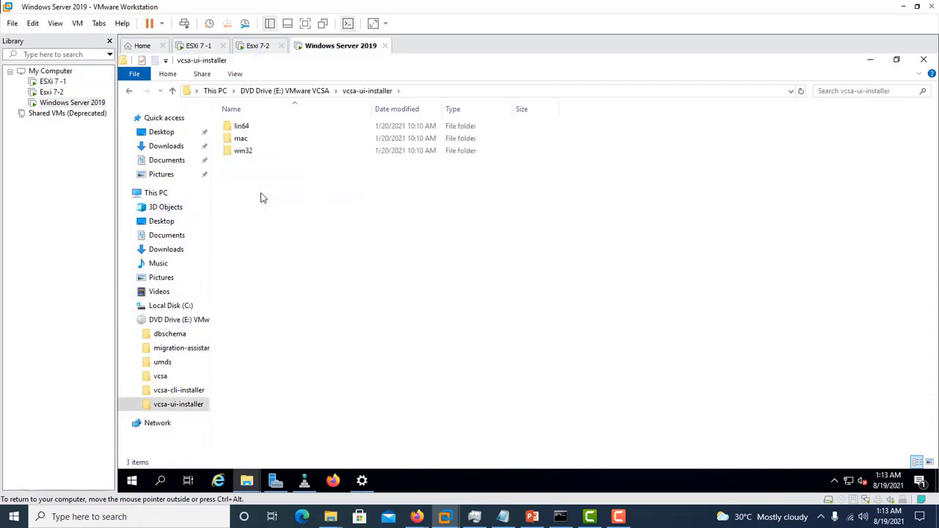
{"action": "double_click", "coordinate": [245, 152]}
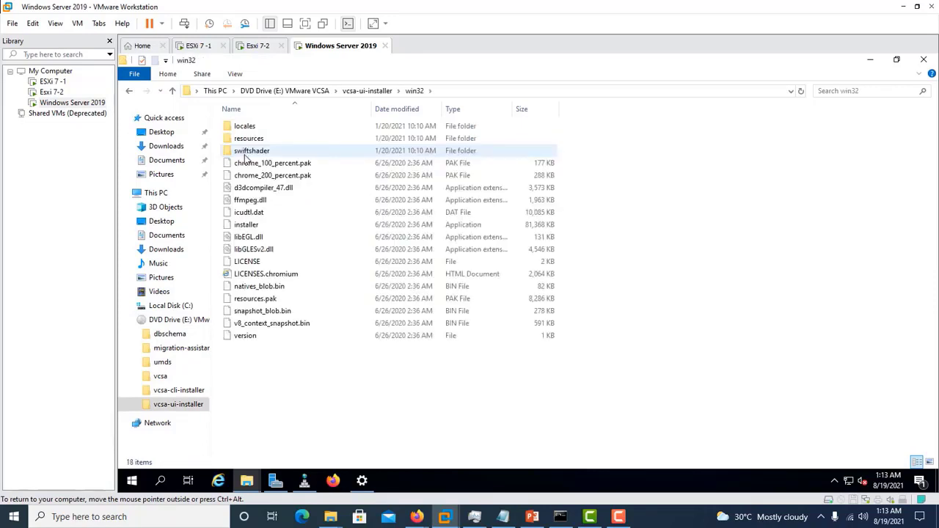
{"action": "double_click", "coordinate": [257, 229]}
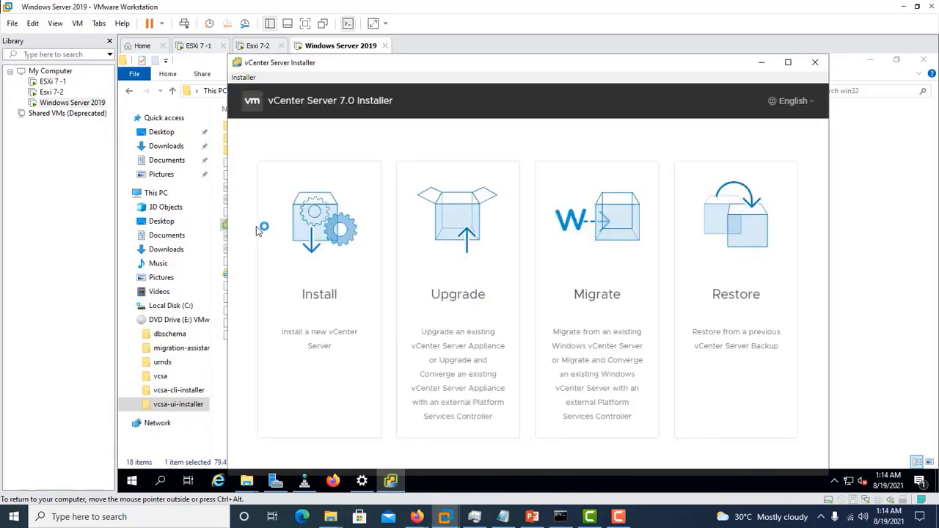
- Maximize the installer, choose Install, and accept the license terms to reach Stage 1 target settings
{"action": "double_click", "coordinate": [444, 65]}
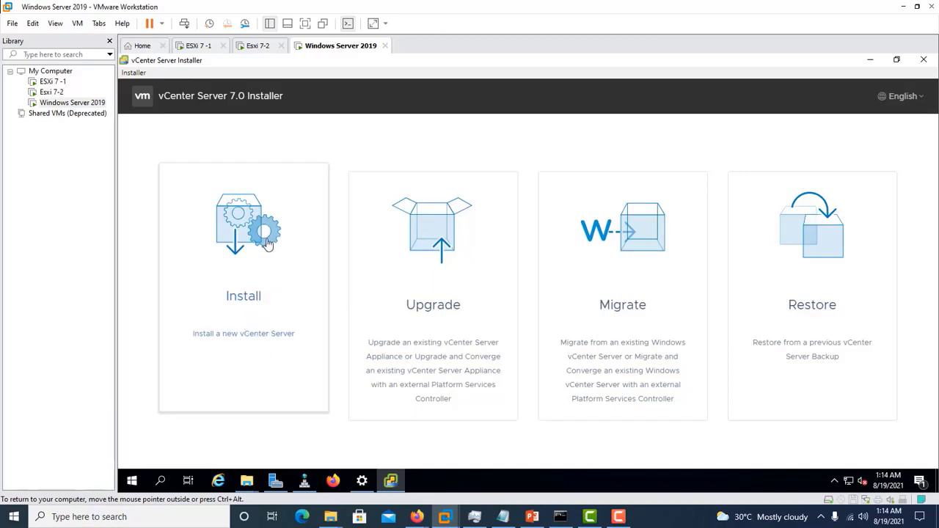
{"action": "left_click", "coordinate": [254, 299]}
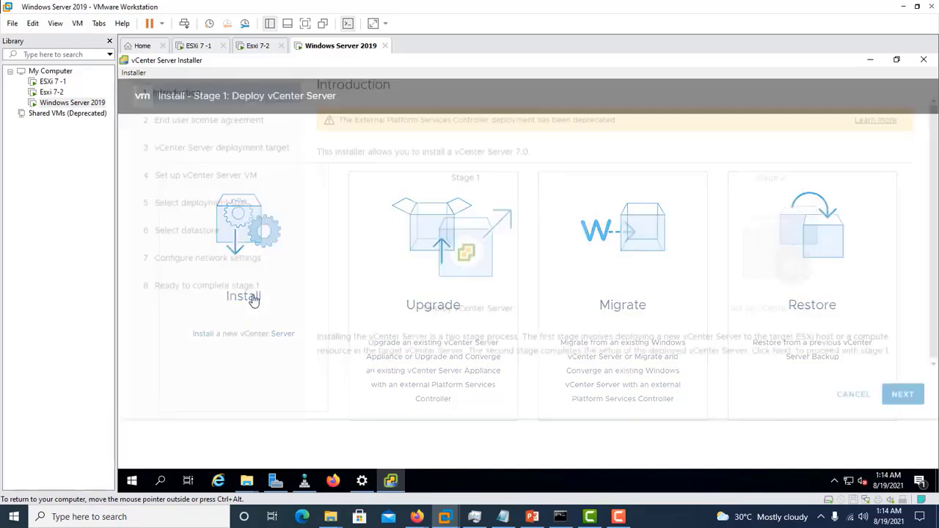
{"action": "left_click", "coordinate": [898, 442]}
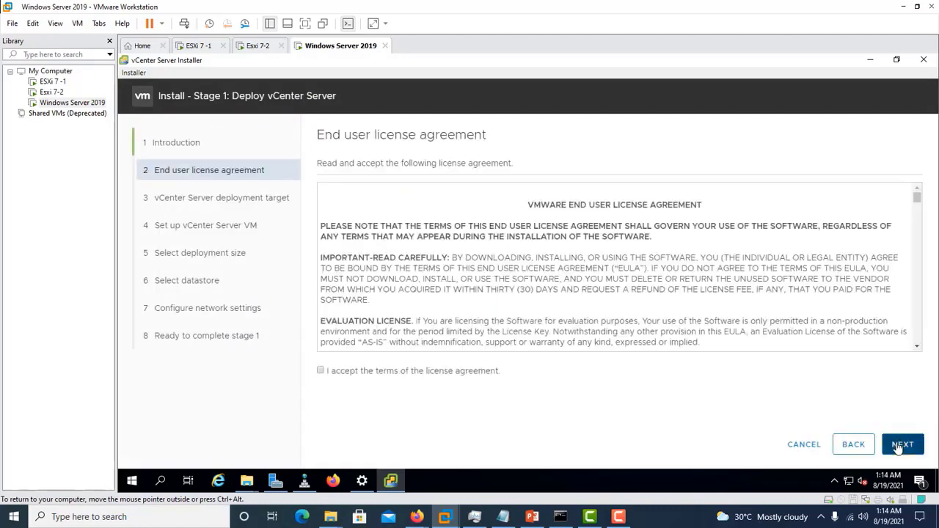
{"action": "left_click_drag", "start_coordinate": [918, 198], "coordinate": [901, 393]}
{"action": "left_click", "coordinate": [322, 371]}
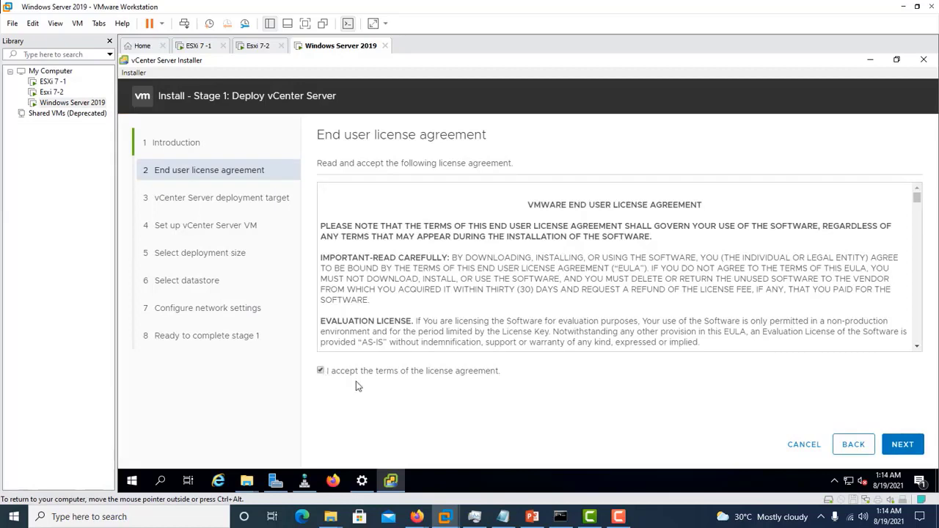
{"action": "left_click", "coordinate": [900, 445]}
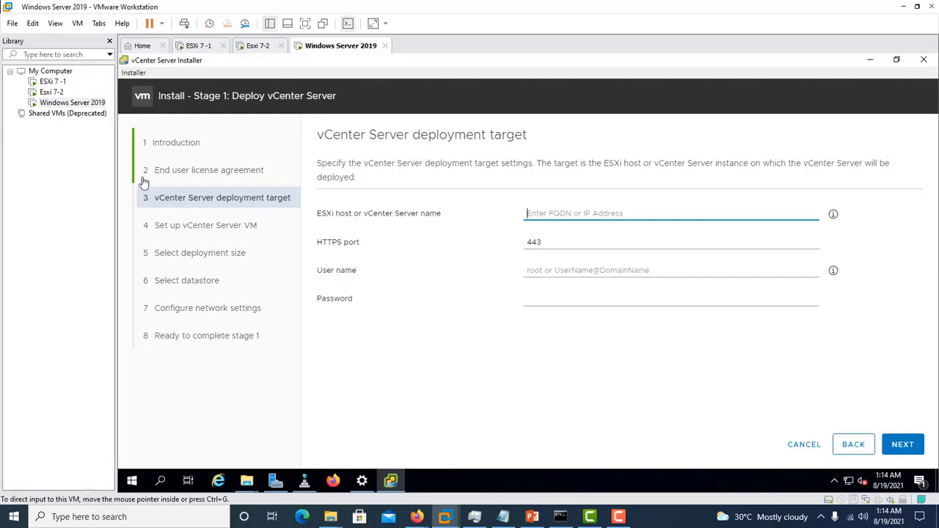
- Enter ESXi host 192.168.11.138 as the deployment target and accept its SSL certificate
{"action": "left_click", "coordinate": [53, 93]}
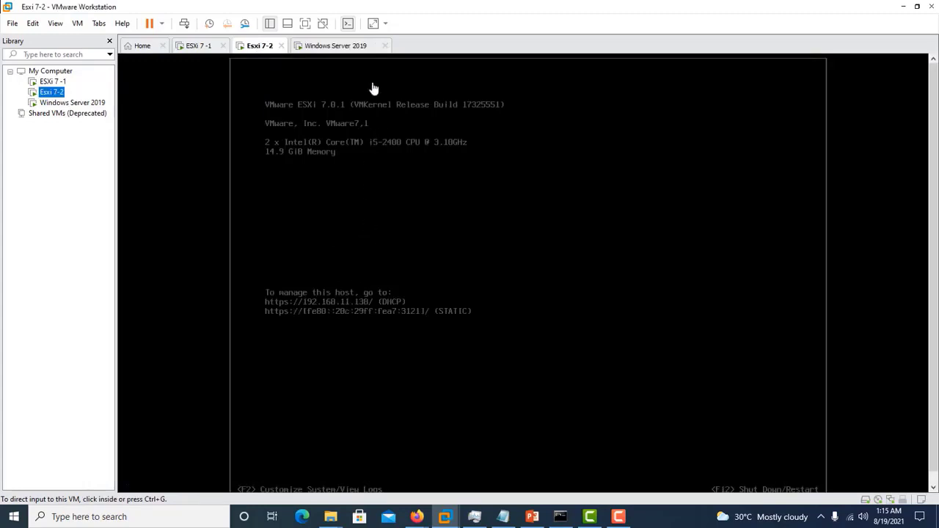
{"action": "left_click", "coordinate": [341, 46]}
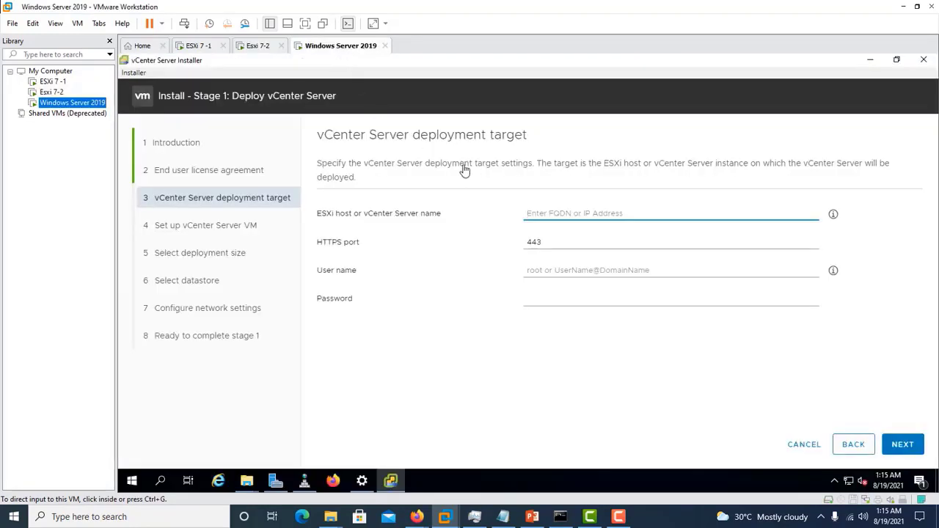
{"action": "left_click", "coordinate": [541, 212]}
{"action": "type", "text": "1"}
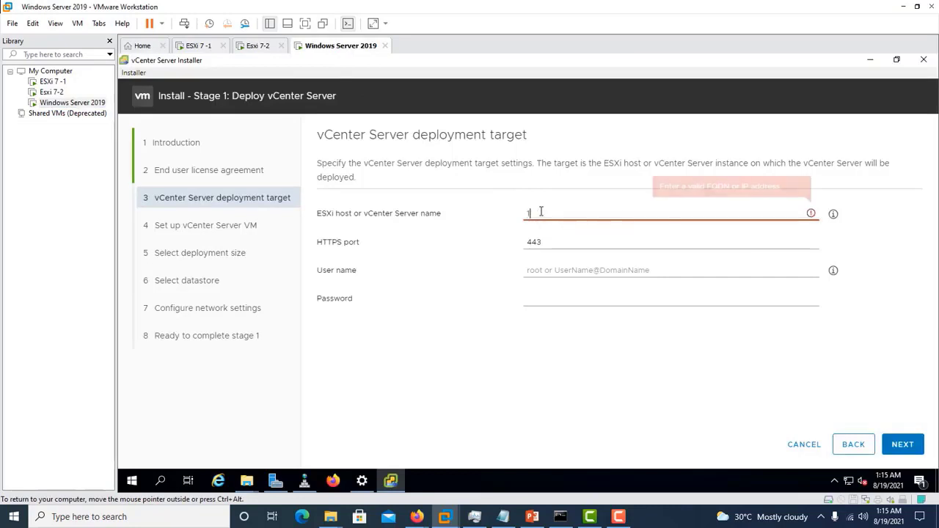
{"action": "type", "text": "92.168.11"}
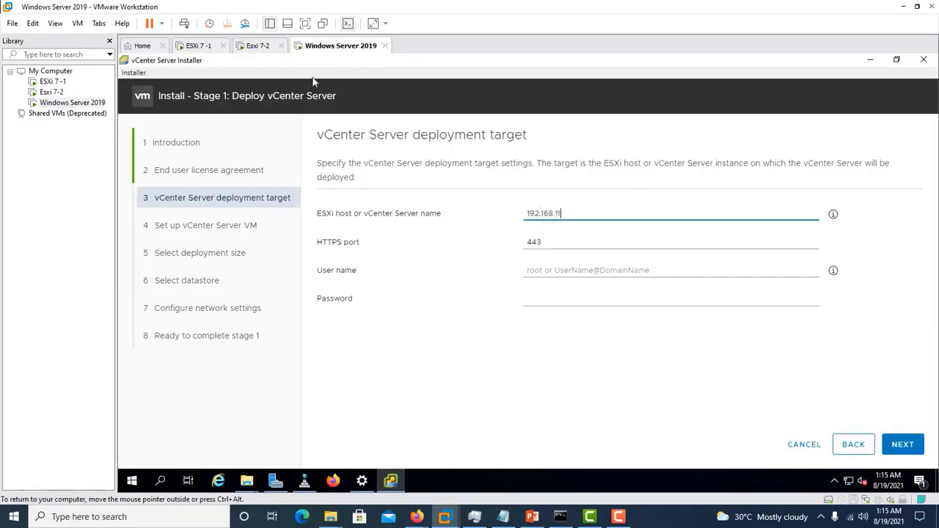
{"action": "left_click", "coordinate": [257, 45]}
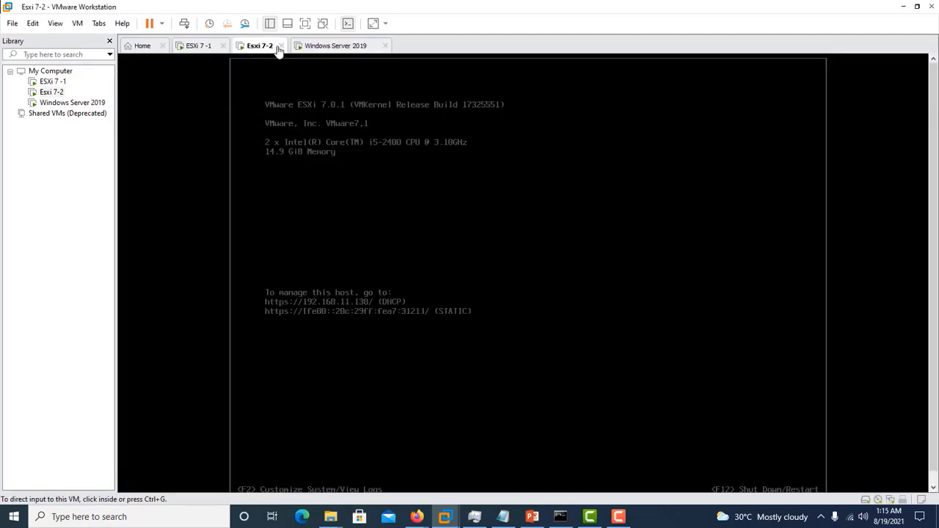
{"action": "left_click", "coordinate": [328, 47]}
{"action": "left_click", "coordinate": [903, 445]}
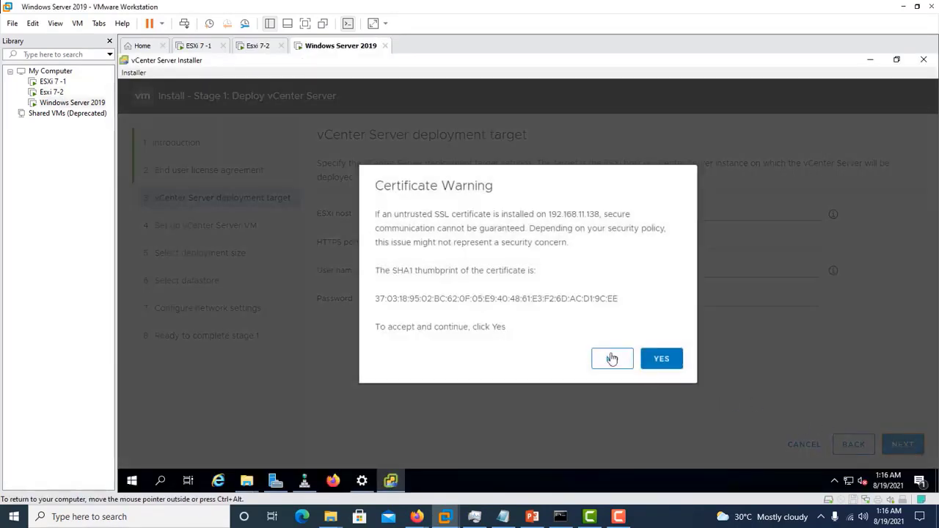
{"action": "left_click", "coordinate": [663, 360]}
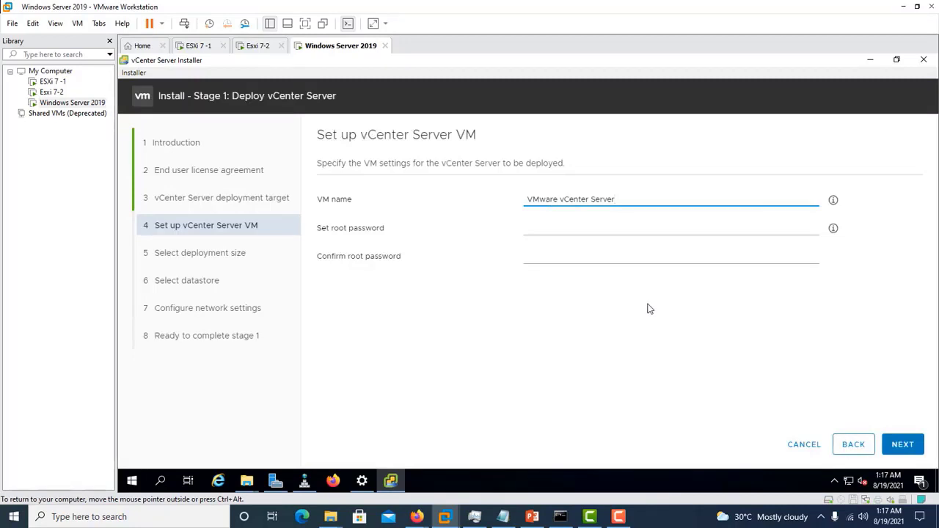
- Replace the default VM name VMware vCenter Server with vCSA
{"action": "key", "text": "ctrl+a"}
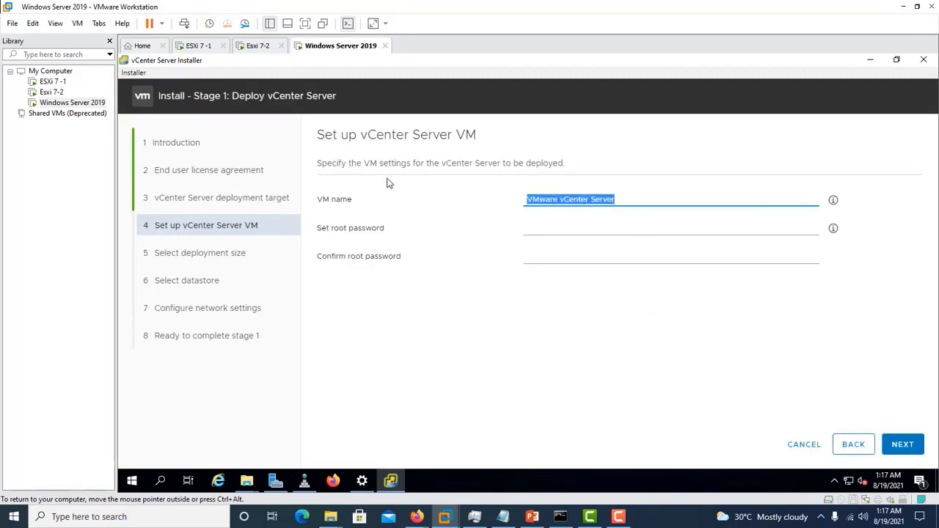
{"action": "key", "text": "BackSpace"}
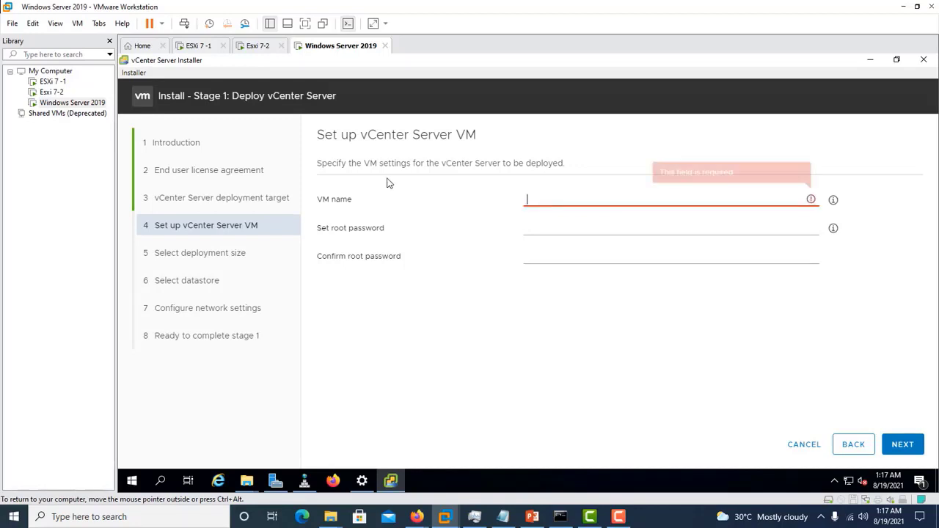
{"action": "type", "text": "vcsa"}
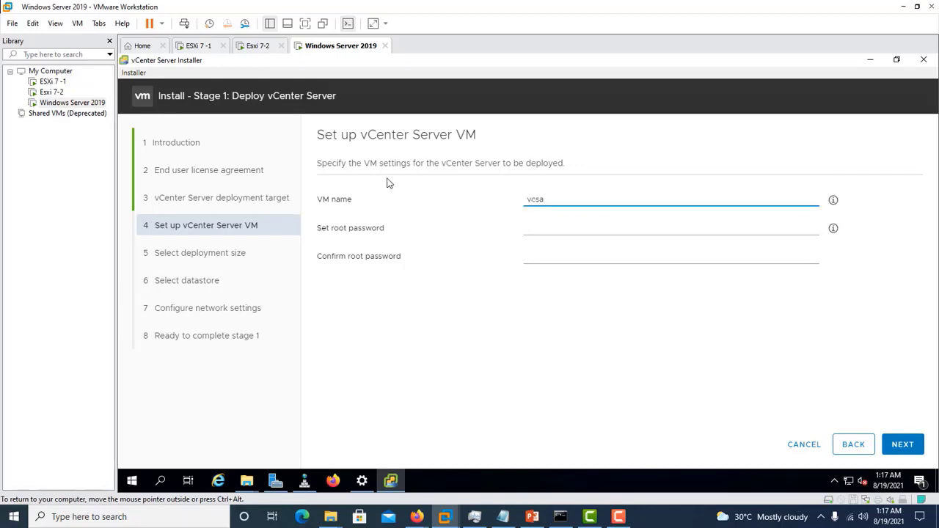
{"action": "key", "text": "BackSpace"}
{"action": "key", "text": "BackSpace"}
{"action": "key", "text": "BackSpace"}
{"action": "type", "text": "CSA"}
- Set and confirm the appliance root password, then continue
{"action": "left_click", "coordinate": [543, 225]}
{"action": "type", "text": "VMw"}
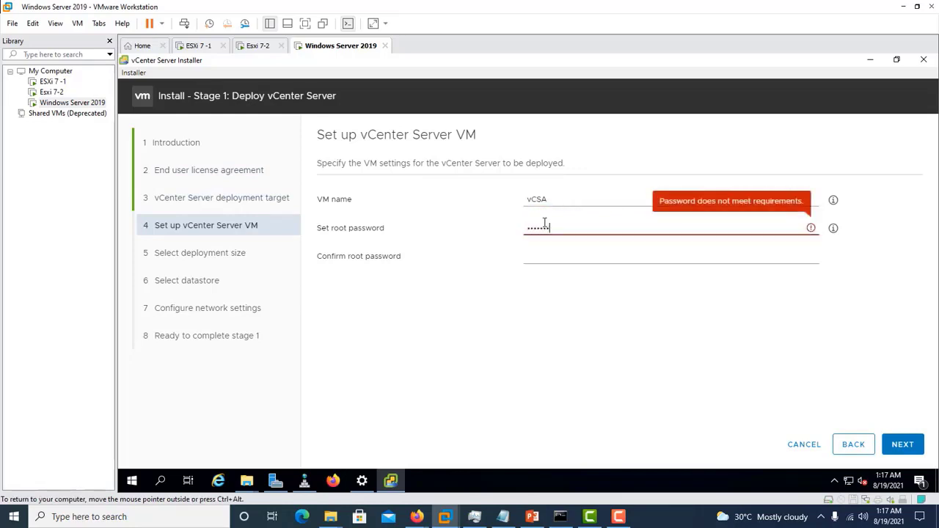
{"action": "type", "text": "are1!"}
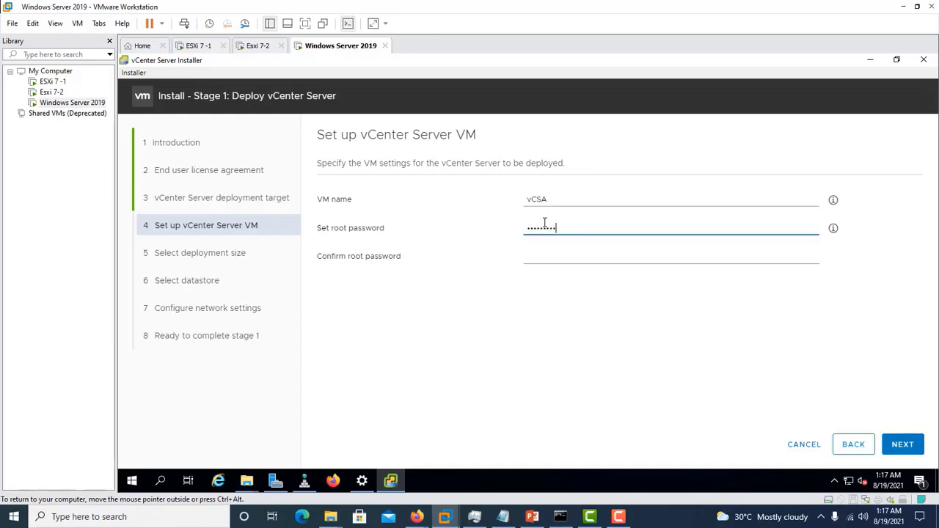
{"action": "left_click", "coordinate": [562, 259]}
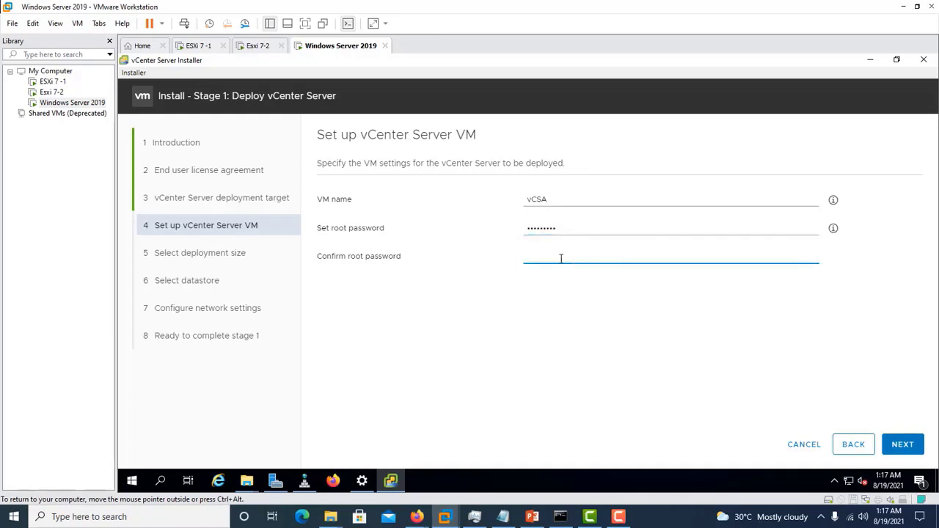
{"action": "type", "text": "VMwa"}
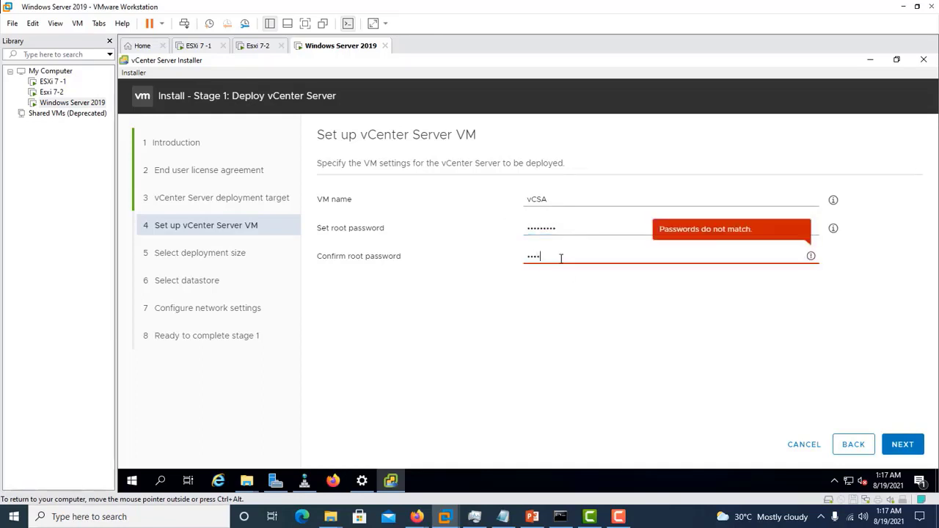
{"action": "type", "text": "re12!"}
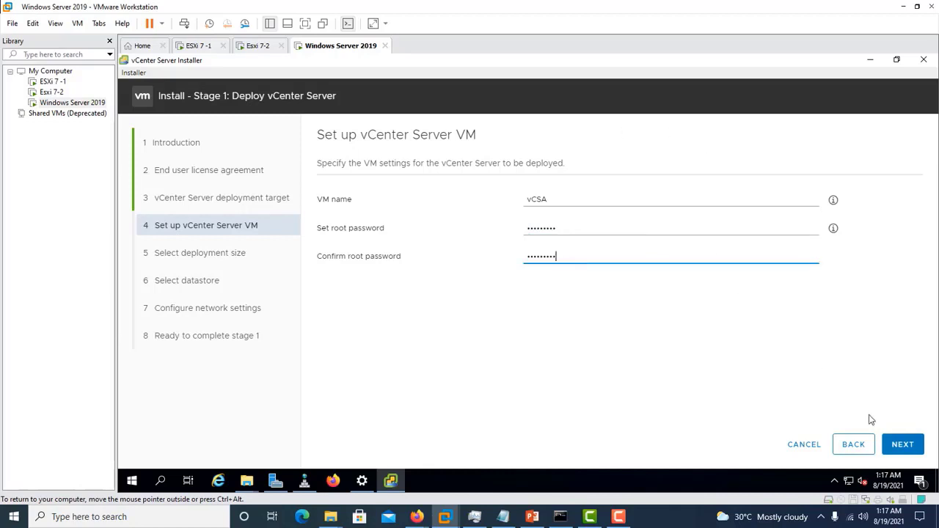
{"action": "left_click", "coordinate": [903, 446]}
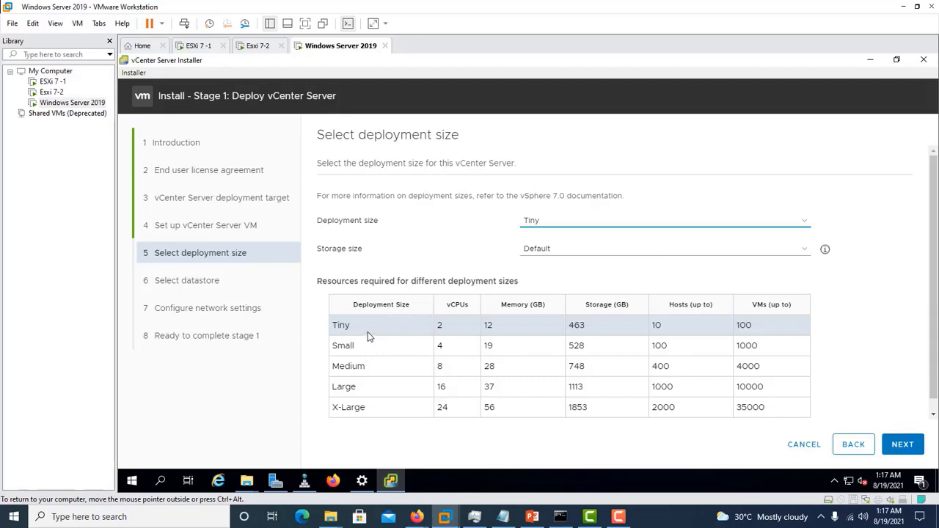
- Keep Tiny deployment size: 12 GB memory, 463 GB storage, 10 hosts, 100 VMs
{"action": "left_click", "coordinate": [370, 359]}
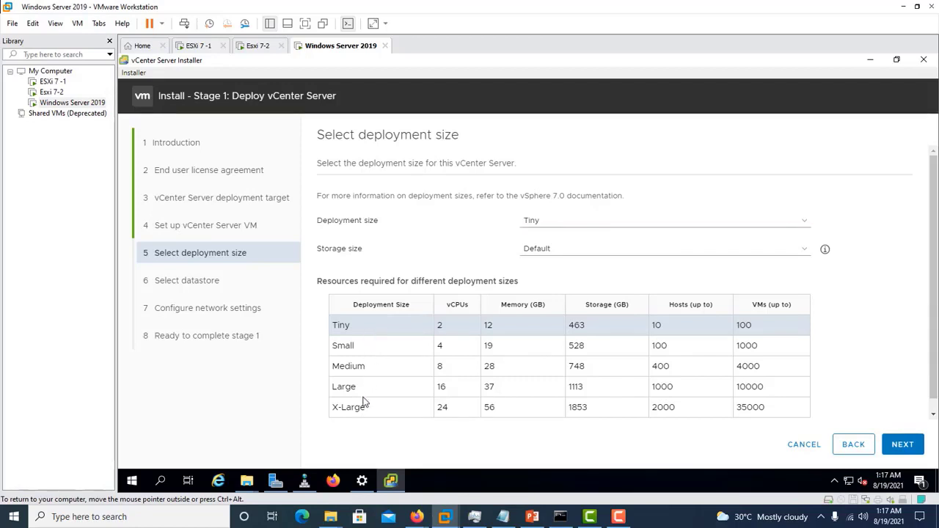
{"action": "left_click", "coordinate": [809, 228]}
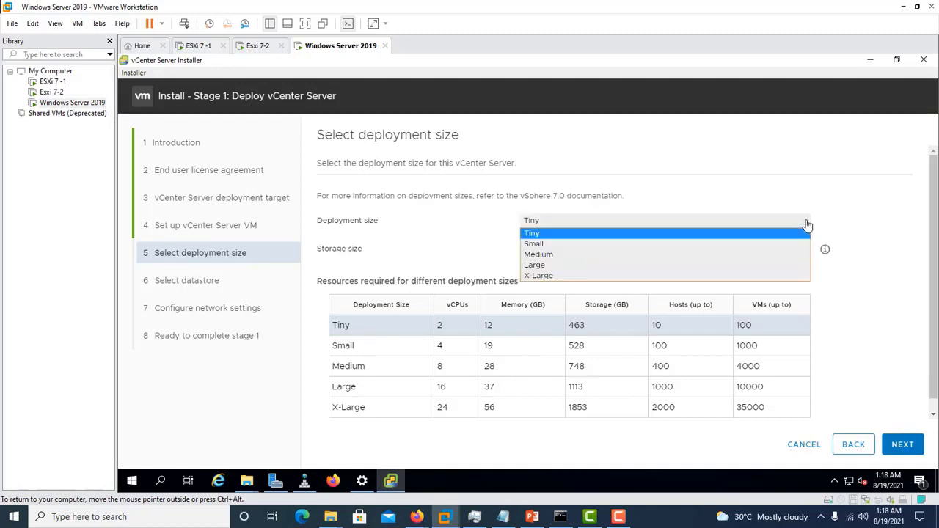
{"action": "left_click", "coordinate": [808, 226]}
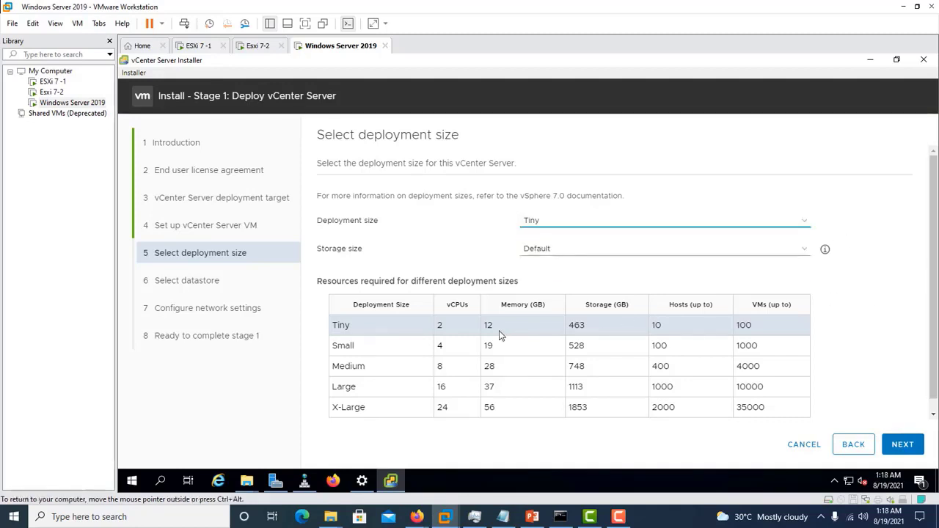
{"action": "left_click_drag", "start_coordinate": [498, 332], "coordinate": [486, 329]}
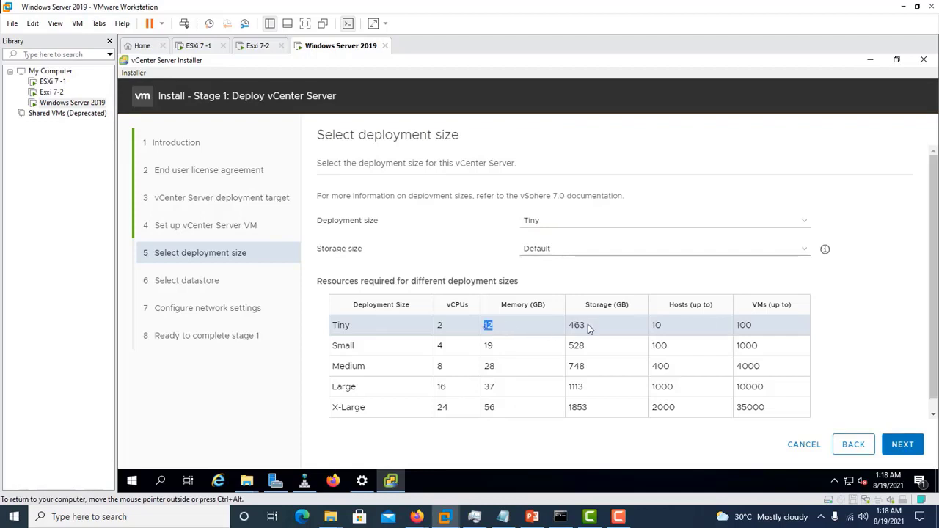
{"action": "left_click_drag", "start_coordinate": [589, 327], "coordinate": [570, 328]}
{"action": "left_click_drag", "start_coordinate": [674, 325], "coordinate": [654, 328]}
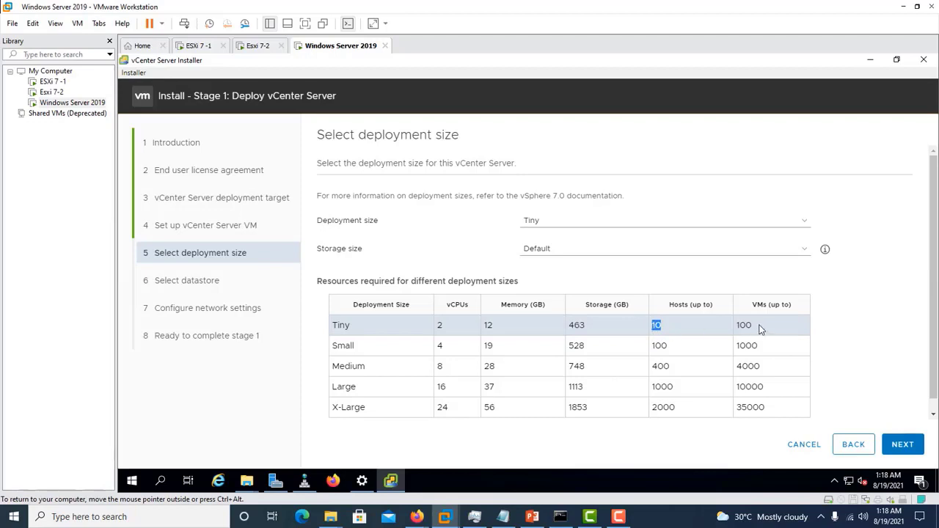
{"action": "left_click_drag", "start_coordinate": [763, 328], "coordinate": [739, 325]}
- Keep Default storage size and proceed to datastore selection
{"action": "left_click", "coordinate": [553, 249]}
{"action": "left_click", "coordinate": [553, 249]}
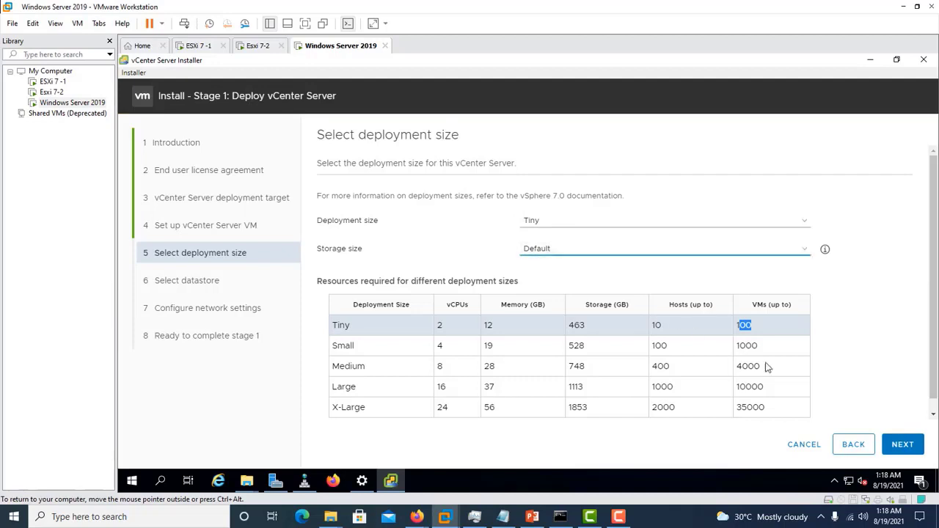
{"action": "left_click", "coordinate": [917, 448]}
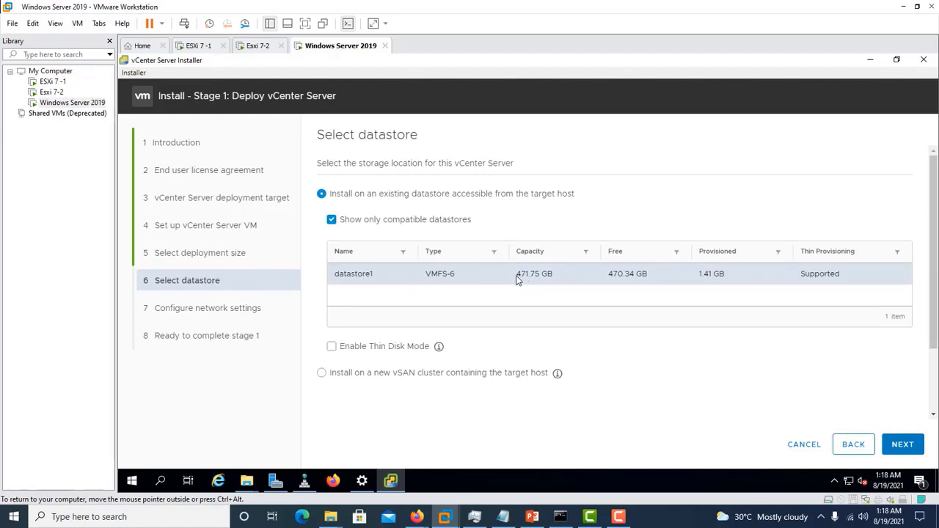
- Enable thin disk mode on datastore1 and advance to the network settings
{"action": "left_click", "coordinate": [332, 347]}
{"action": "left_click", "coordinate": [901, 449]}
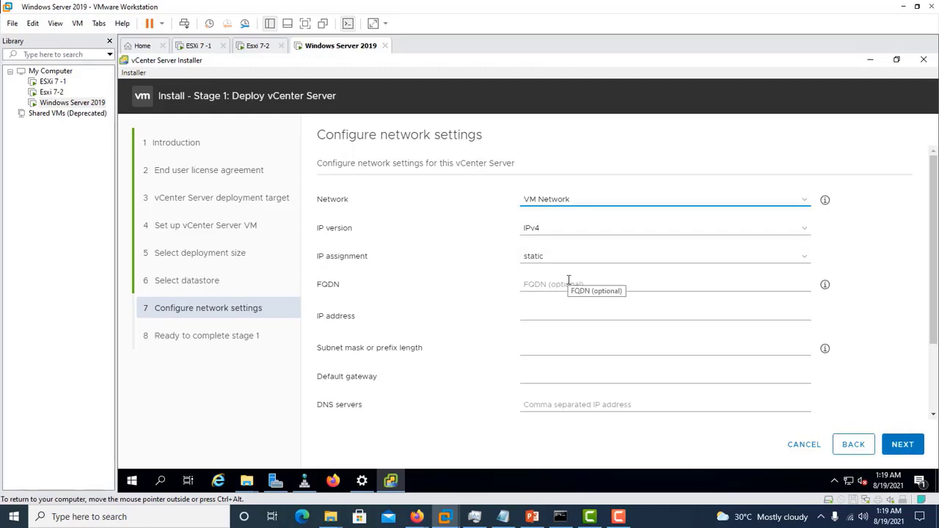
- Copy the vCSA IP 192.168.11.148 from the notes into the IP address field
{"action": "left_click", "coordinate": [563, 310]}
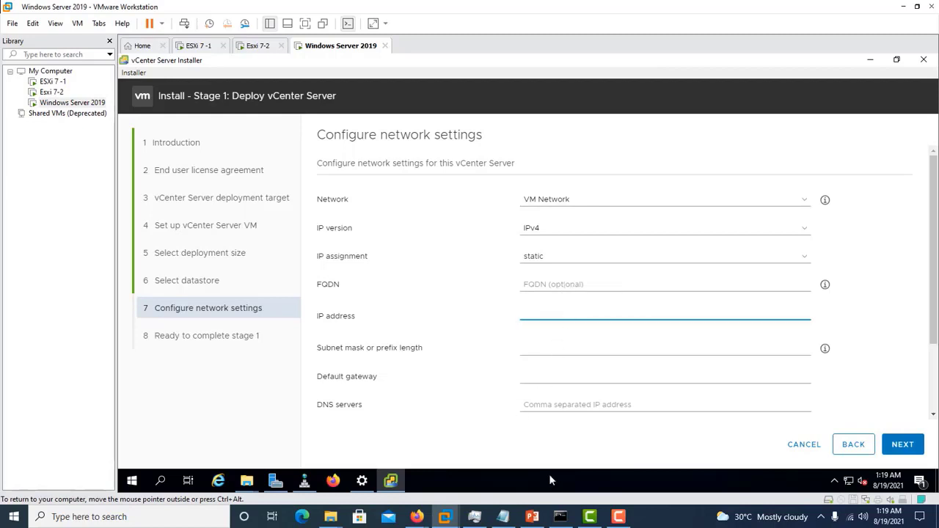
{"action": "left_click", "coordinate": [503, 517]}
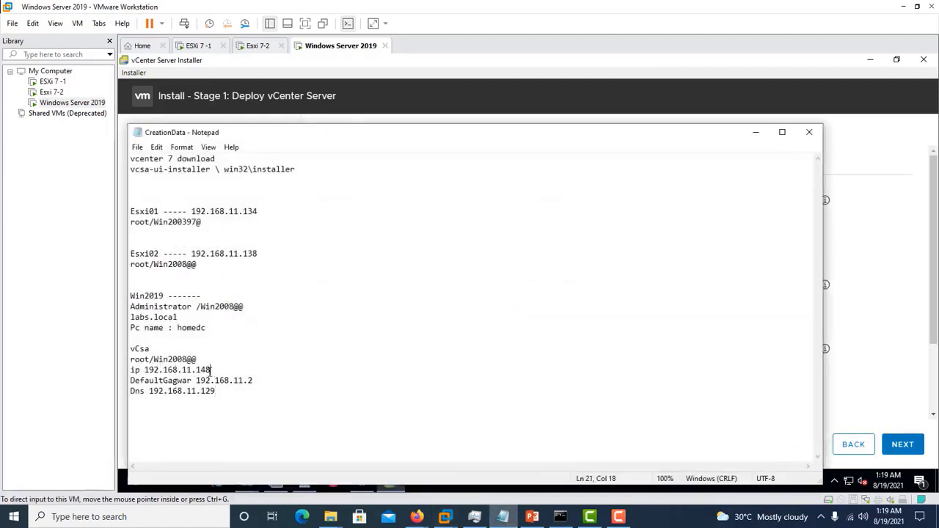
{"action": "left_click_drag", "start_coordinate": [211, 372], "coordinate": [149, 371]}
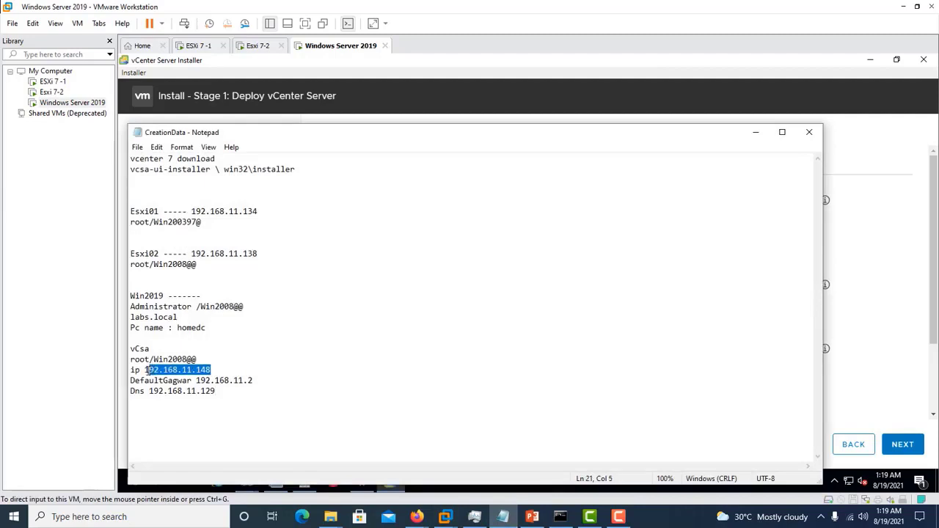
{"action": "left_click_drag", "start_coordinate": [214, 372], "coordinate": [145, 371]}
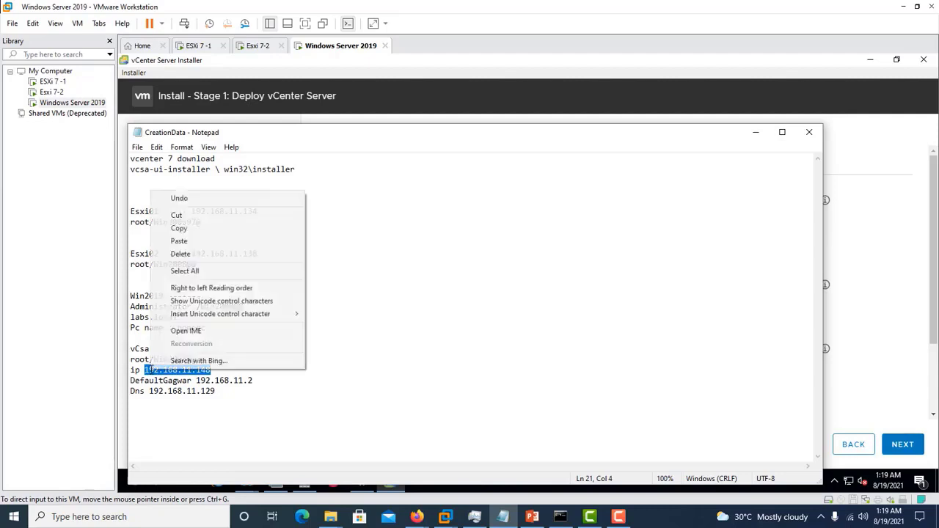
{"action": "right_click", "coordinate": [150, 370]}
{"action": "left_click", "coordinate": [204, 235]}
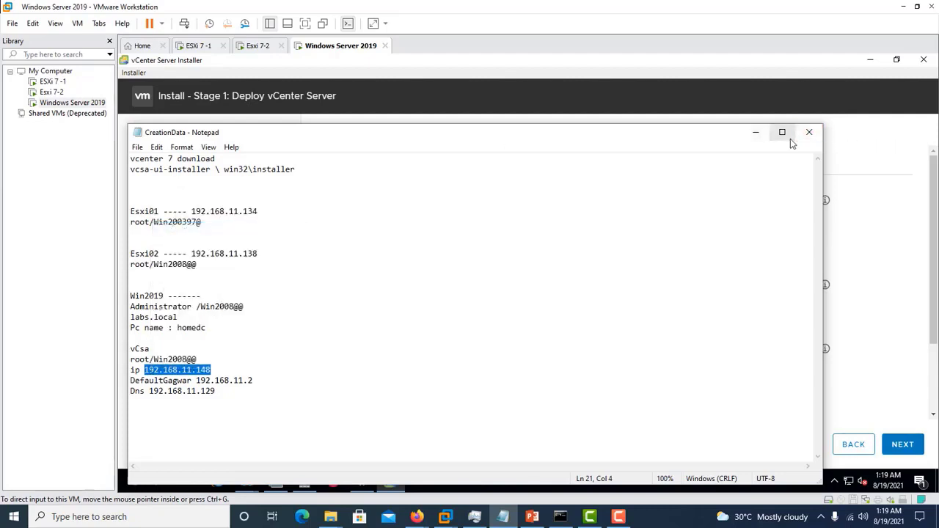
{"action": "left_click", "coordinate": [755, 137]}
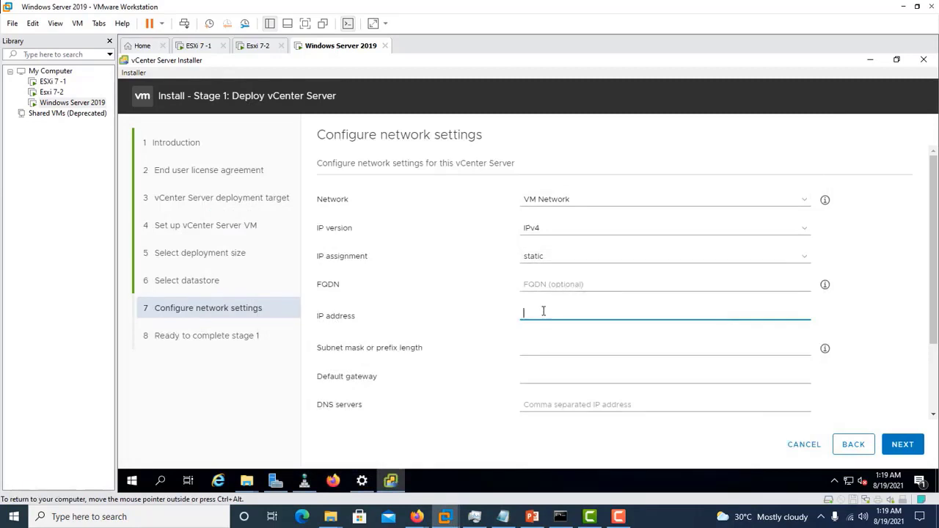
{"action": "key", "text": "ctrl+v"}
- Enter subnet mask 255.255.255.0
{"action": "left_click", "coordinate": [567, 347]}
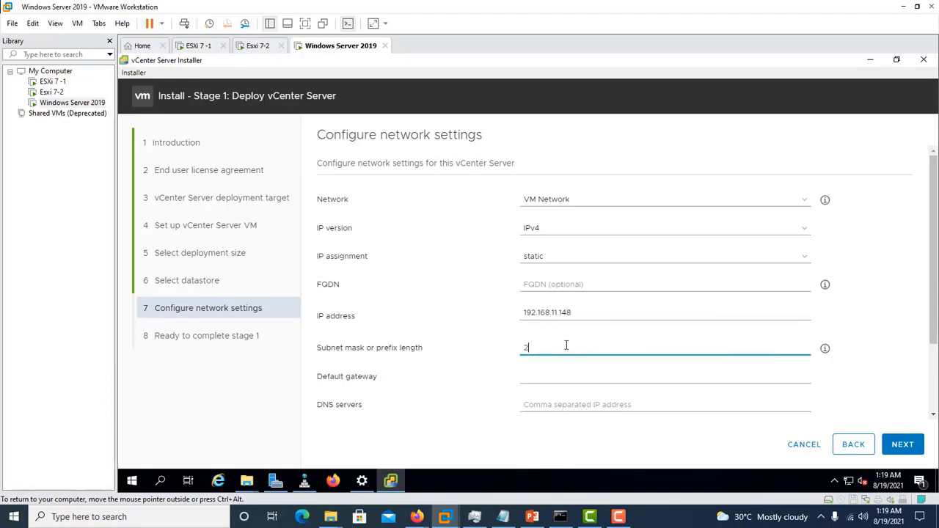
{"action": "type", "text": "255.2"}
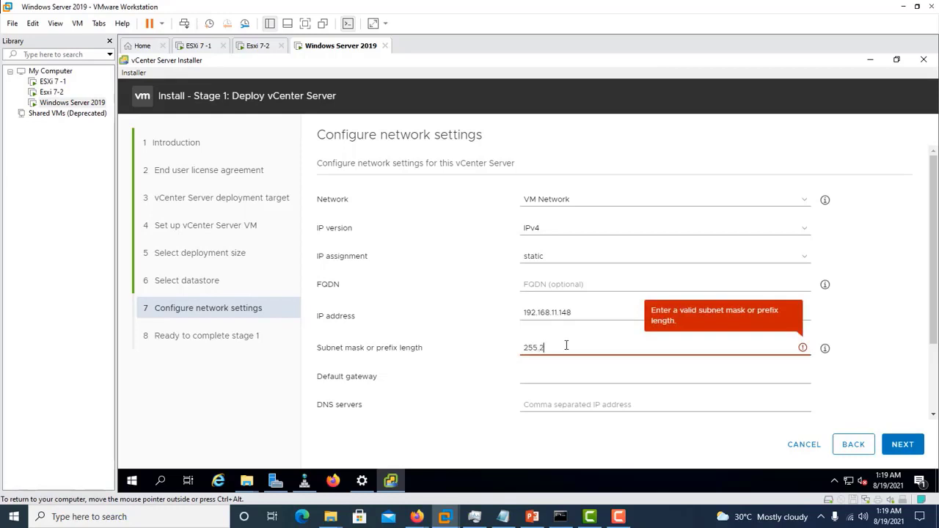
{"action": "type", "text": "55.255.0"}
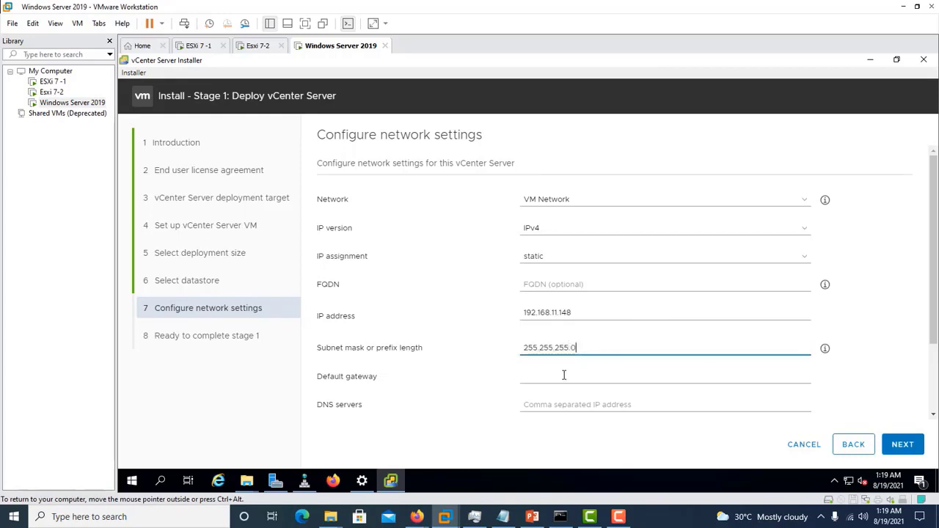
- Copy gateway 192.168.11.2 from the notes into the Default gateway field
{"action": "left_click", "coordinate": [565, 375]}
{"action": "left_click", "coordinate": [503, 516]}
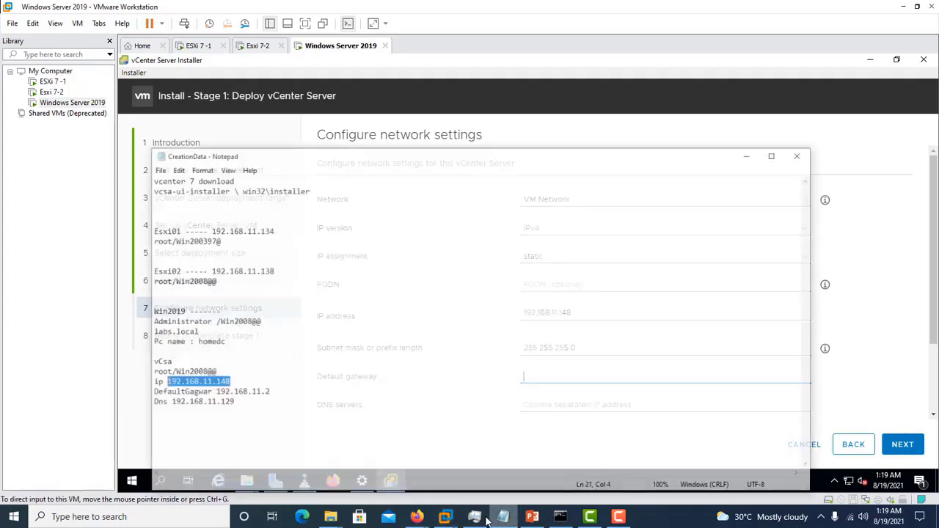
{"action": "left_click_drag", "start_coordinate": [260, 380], "coordinate": [197, 380]}
{"action": "right_click", "coordinate": [220, 384]}
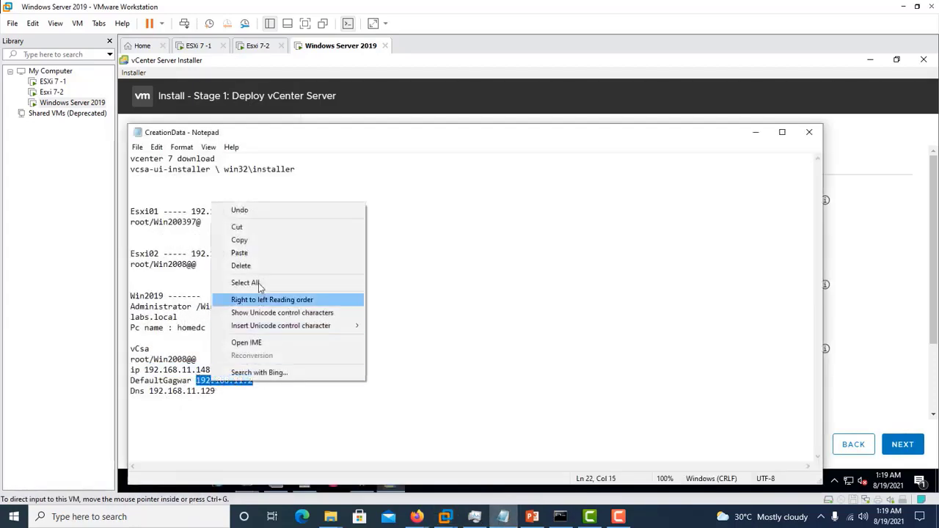
{"action": "left_click", "coordinate": [266, 243]}
{"action": "left_click", "coordinate": [756, 133]}
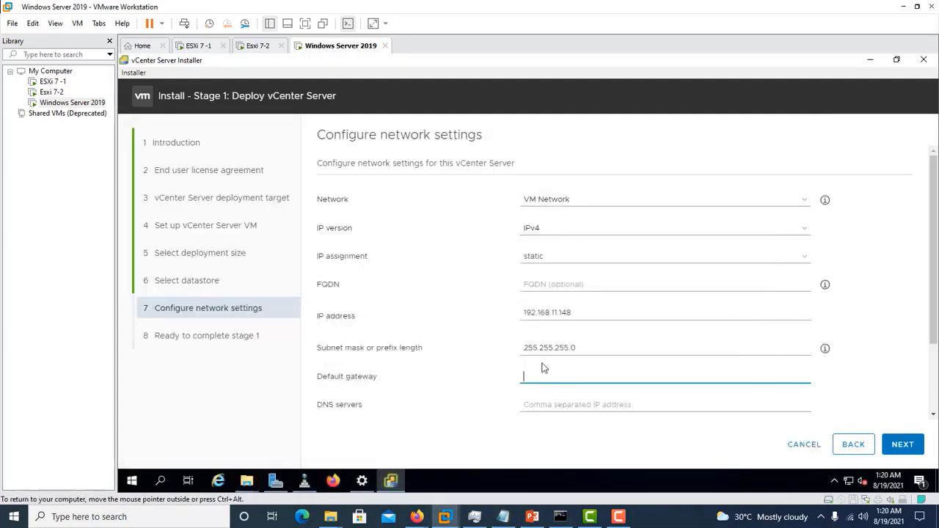
{"action": "left_click", "coordinate": [539, 374]}
{"action": "key", "text": "ctrl+v"}
- Copy DNS address 192.168.11.129 from the notes into the DNS servers field
{"action": "left_click", "coordinate": [503, 518]}
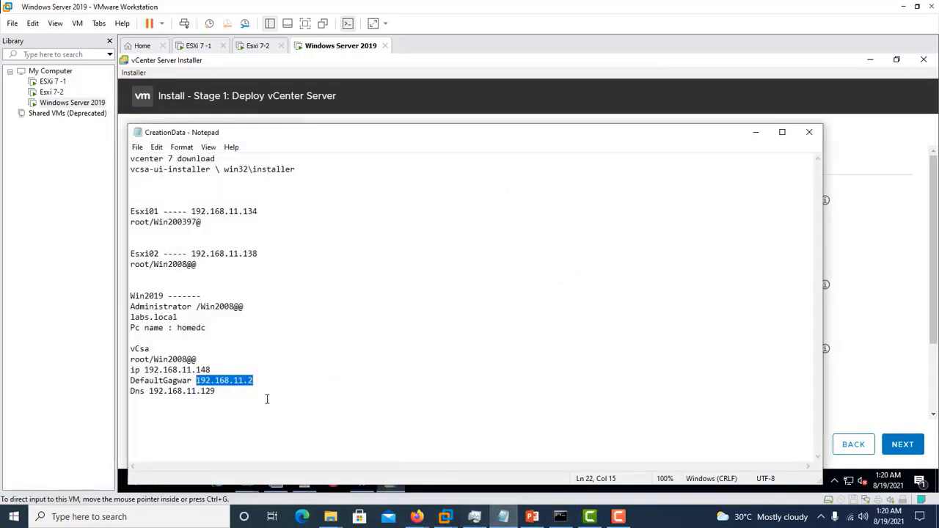
{"action": "left_click_drag", "start_coordinate": [218, 391], "coordinate": [151, 392]}
{"action": "right_click", "coordinate": [151, 393]}
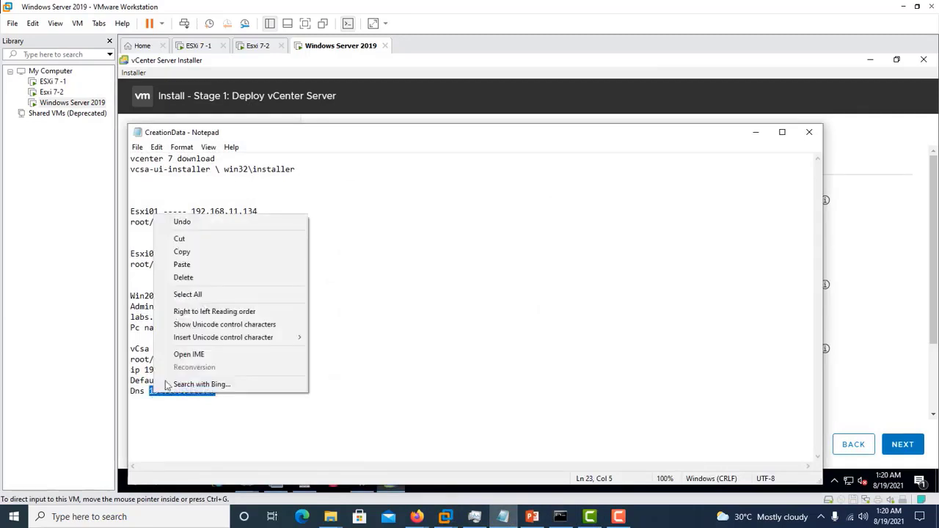
{"action": "left_click", "coordinate": [182, 251]}
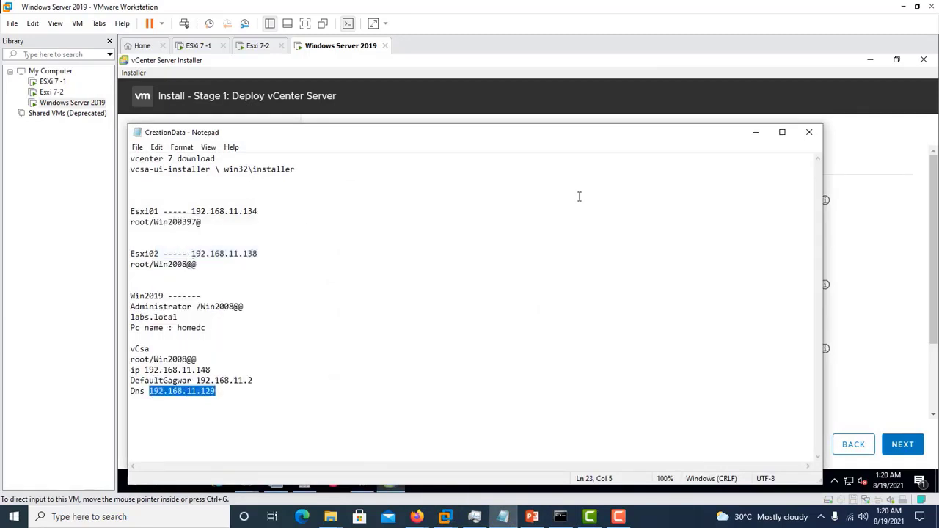
{"action": "left_click", "coordinate": [756, 132]}
{"action": "left_click", "coordinate": [539, 403]}
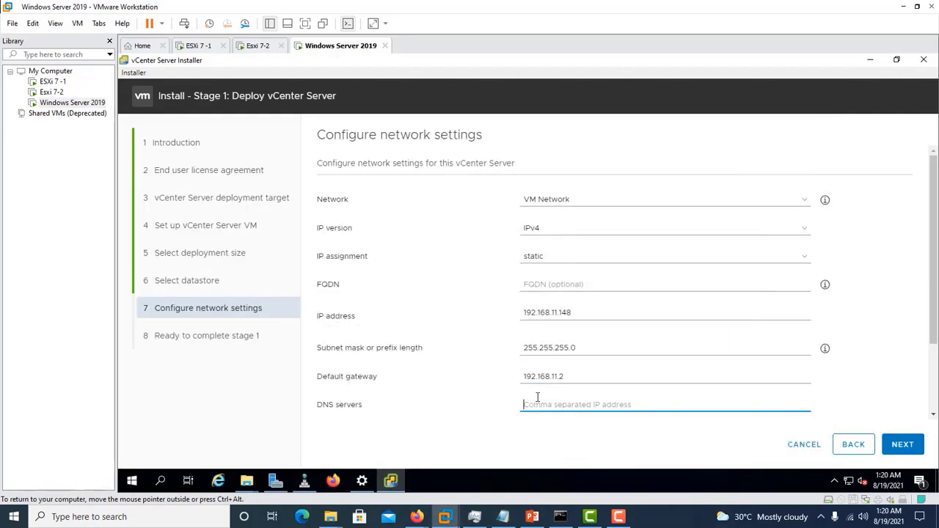
{"action": "key", "text": "ctrl+v"}
- Pass the Ready to complete stage 1 summary and start deploying vCenter Server
{"action": "left_click", "coordinate": [911, 446]}
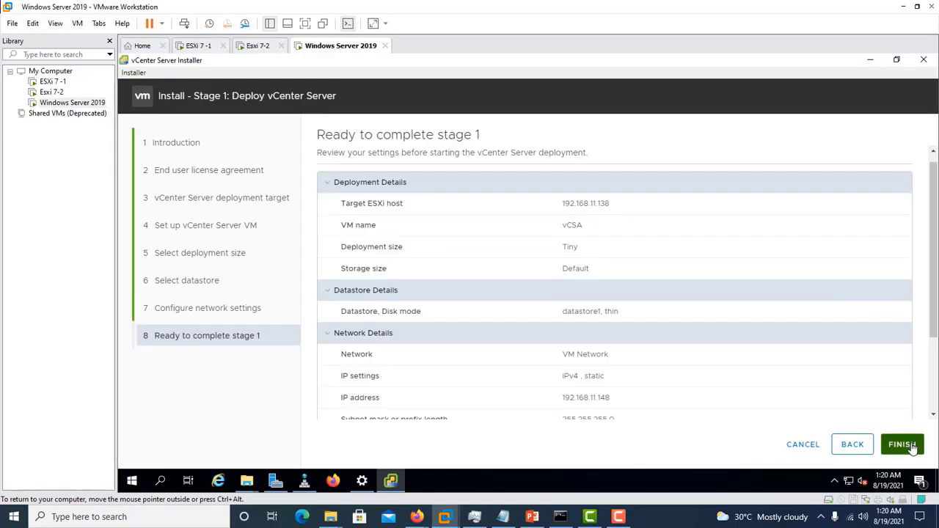
{"action": "left_click", "coordinate": [911, 445]}
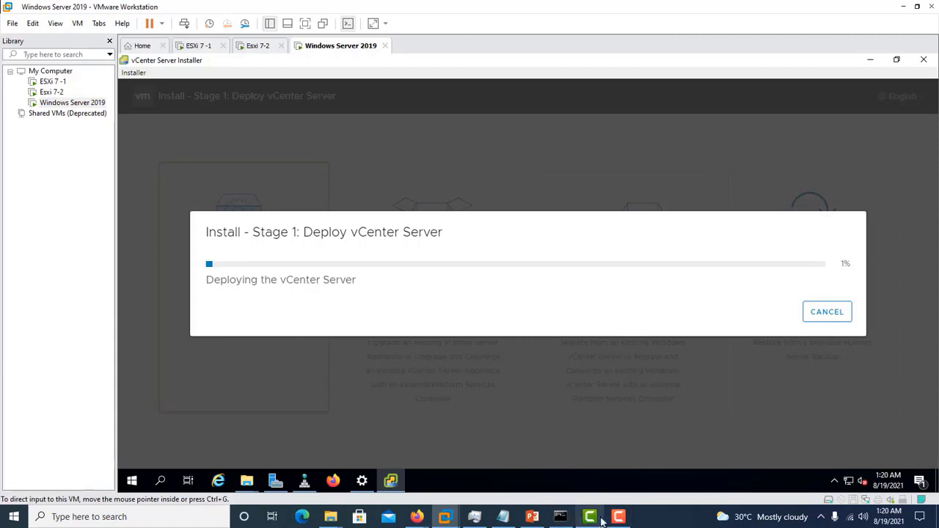
{"action": "mouse_move", "coordinate": [617, 520]}
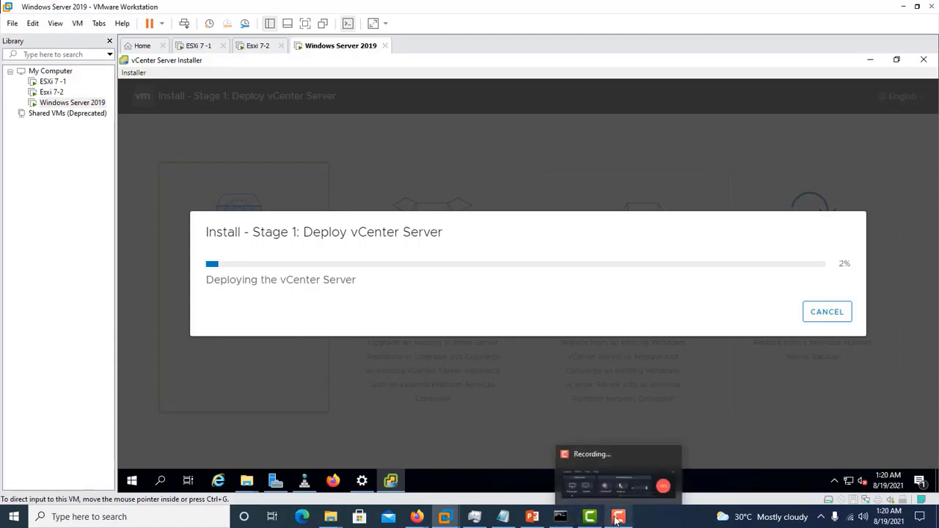
{"action": "left_click", "coordinate": [617, 488]}
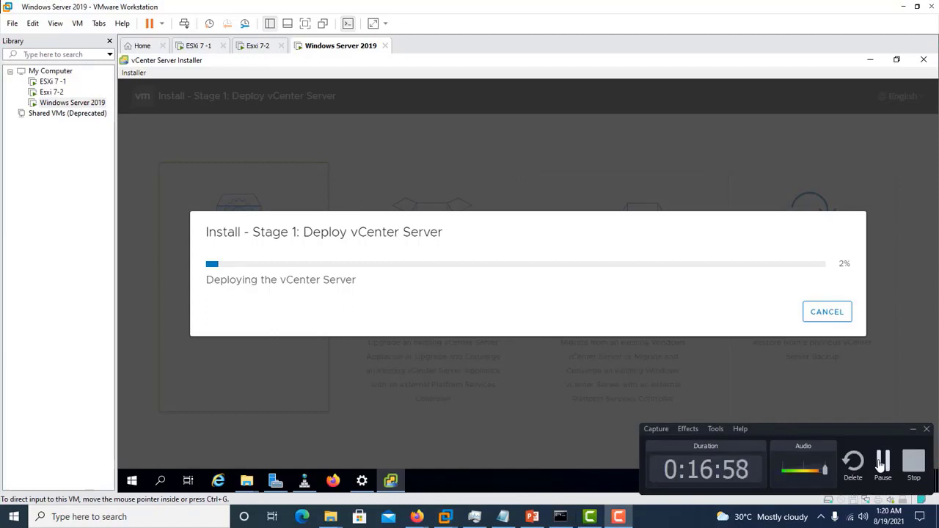
{"action": "left_click", "coordinate": [880, 466]}
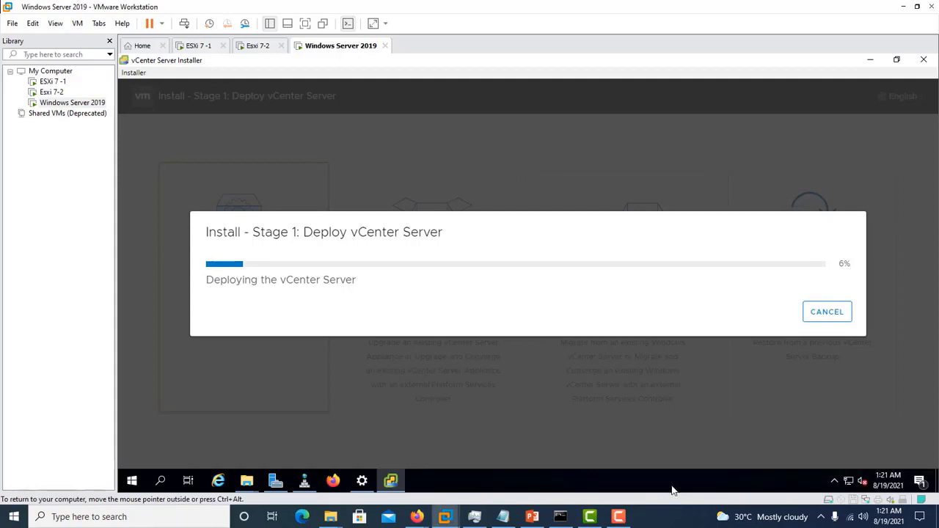
- Open DNS Manager at the labs.local zone and copy vCSA IP 192.168.11.148 from the notes
{"action": "left_click", "coordinate": [304, 483]}
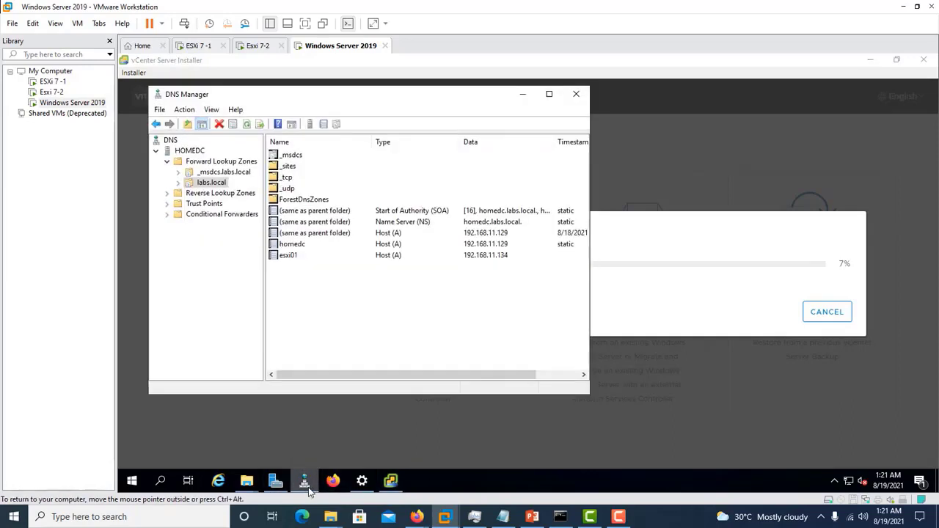
{"action": "left_click", "coordinate": [550, 98]}
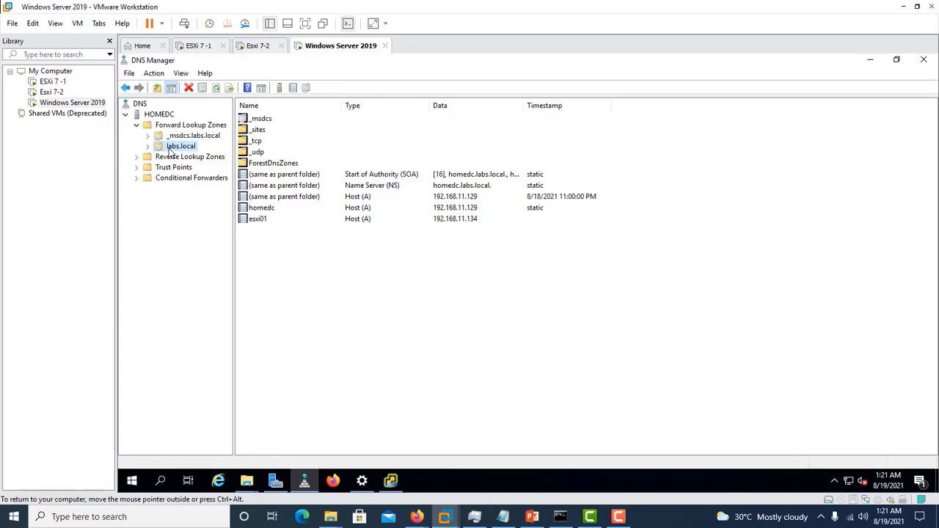
{"action": "left_click", "coordinate": [285, 292]}
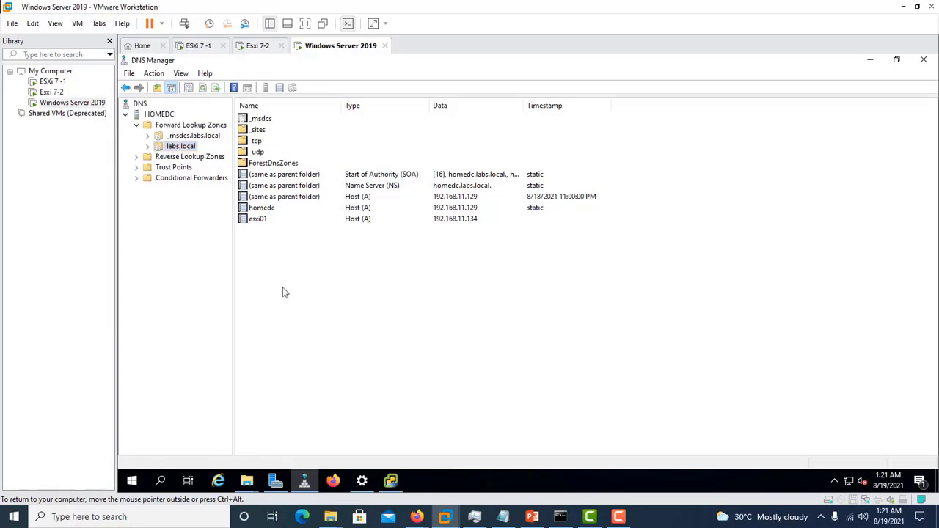
{"action": "right_click", "coordinate": [283, 288]}
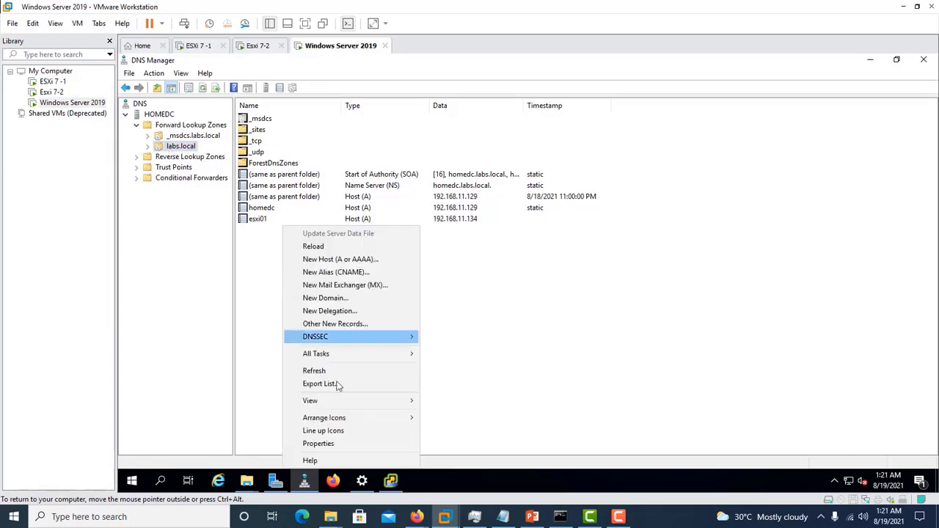
{"action": "left_click", "coordinate": [503, 517]}
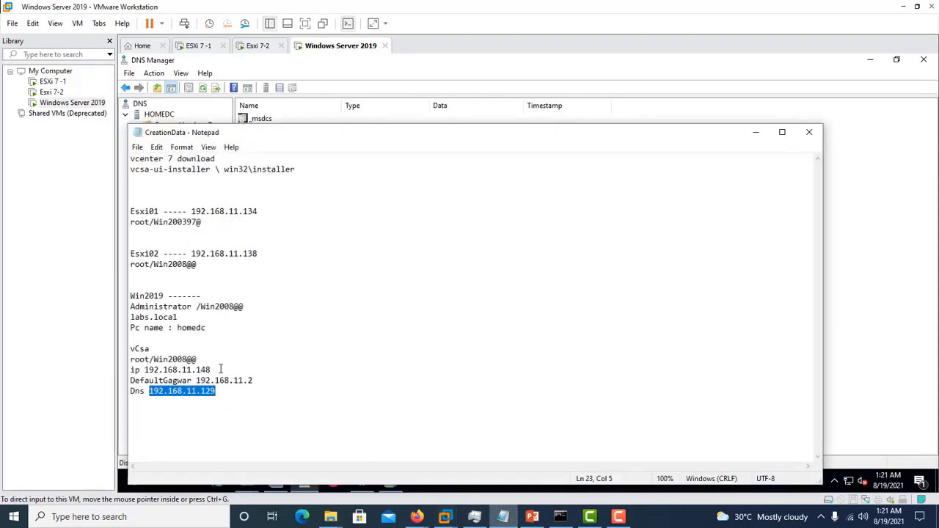
{"action": "left_click_drag", "start_coordinate": [212, 369], "coordinate": [145, 370]}
{"action": "key", "text": "ctrl+c"}
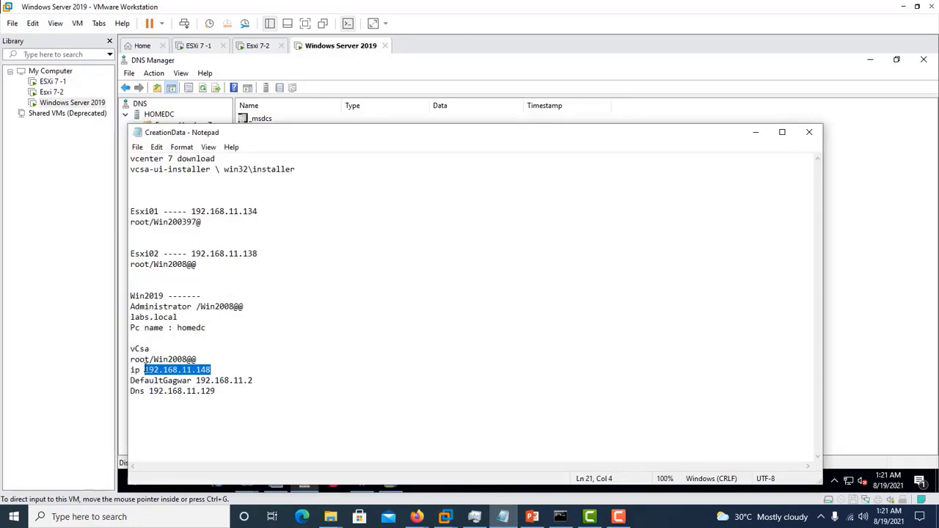
{"action": "right_click", "coordinate": [148, 192]}
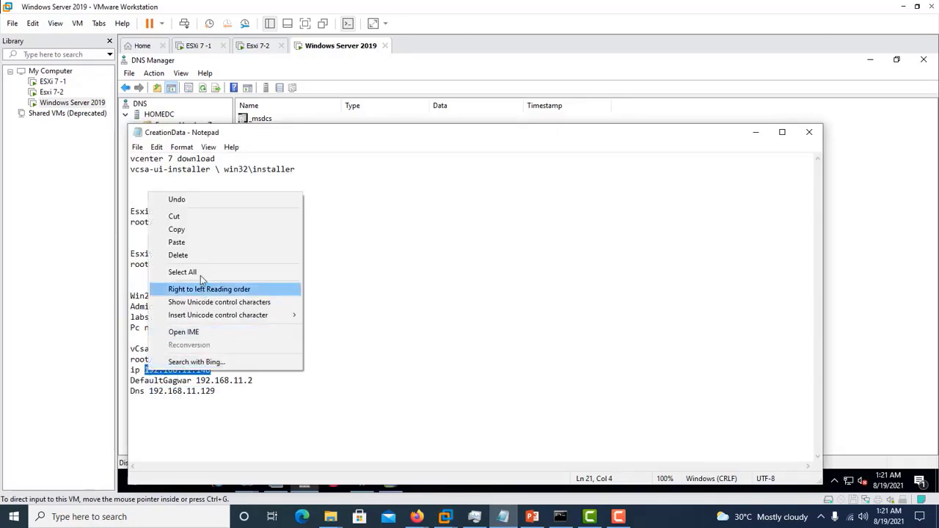
{"action": "left_click", "coordinate": [204, 232]}
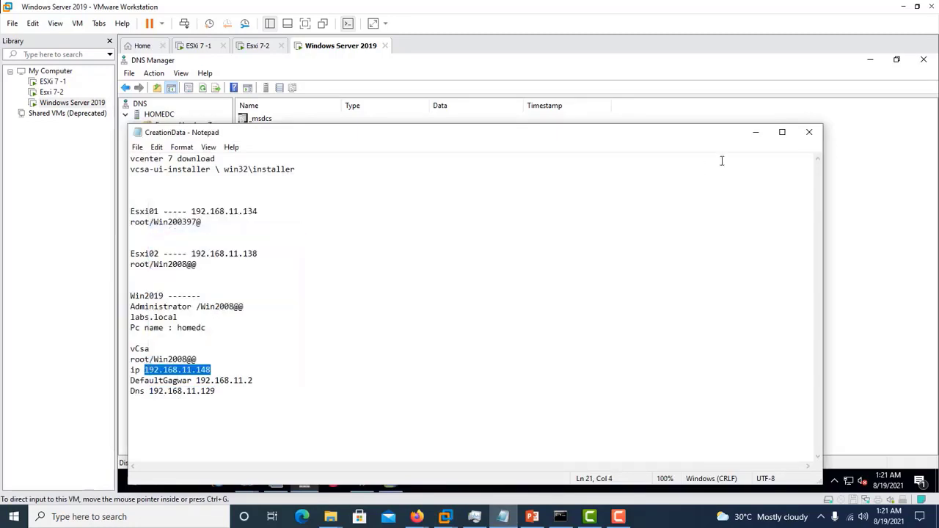
{"action": "left_click", "coordinate": [755, 133]}
- Add host record vcsa with IP 192.168.11.148, without a PTR record, then minimize DNS Manager
{"action": "mouse_move", "coordinate": [368, 359]}
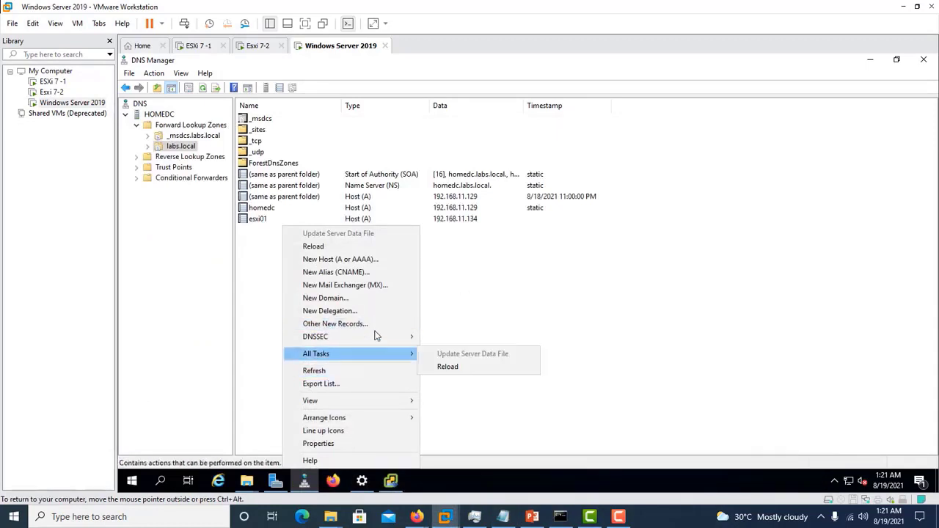
{"action": "left_click", "coordinate": [373, 260]}
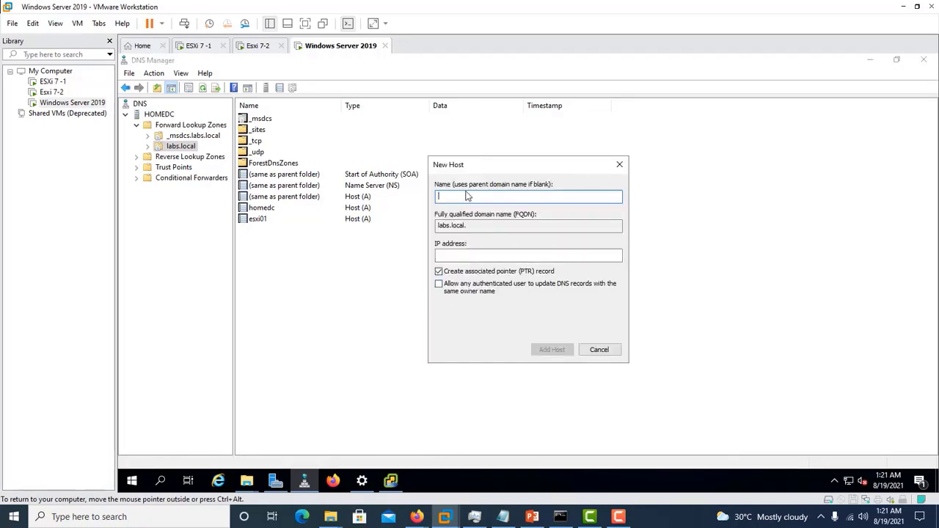
{"action": "type", "text": "vcsa"}
{"action": "left_click", "coordinate": [477, 254]}
{"action": "right_click", "coordinate": [478, 255]}
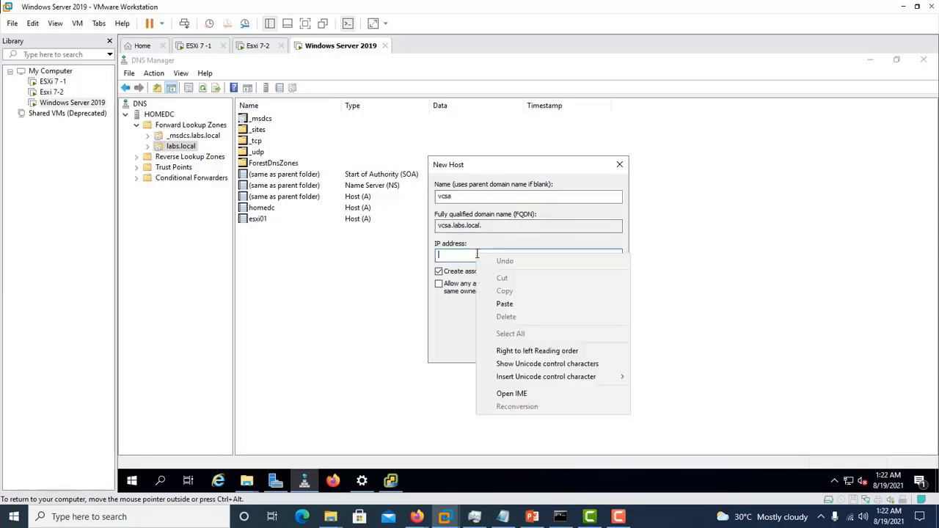
{"action": "left_click", "coordinate": [505, 304]}
{"action": "left_click", "coordinate": [439, 271]}
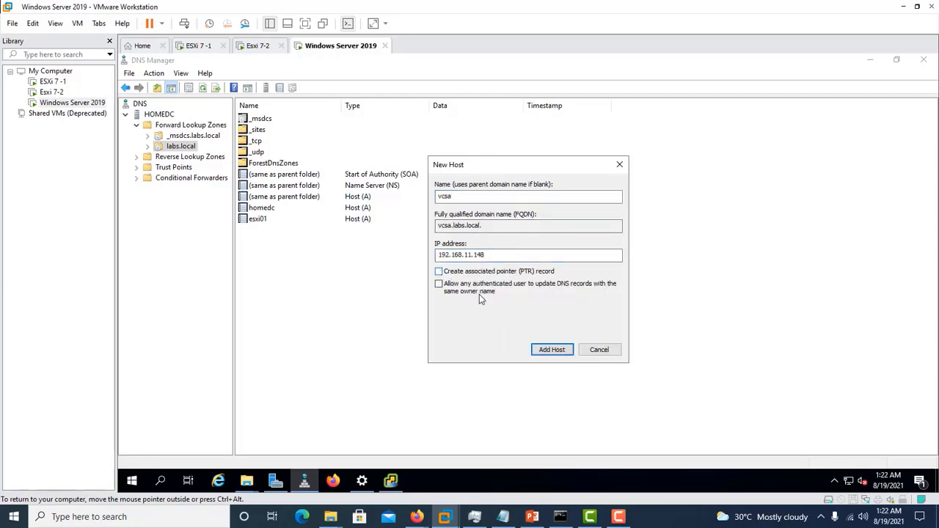
{"action": "left_click", "coordinate": [560, 350]}
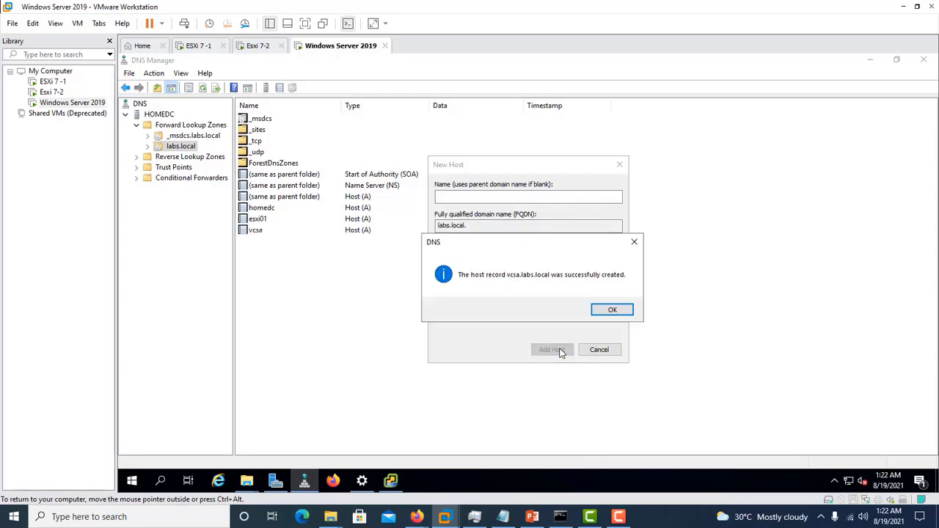
{"action": "left_click", "coordinate": [613, 312]}
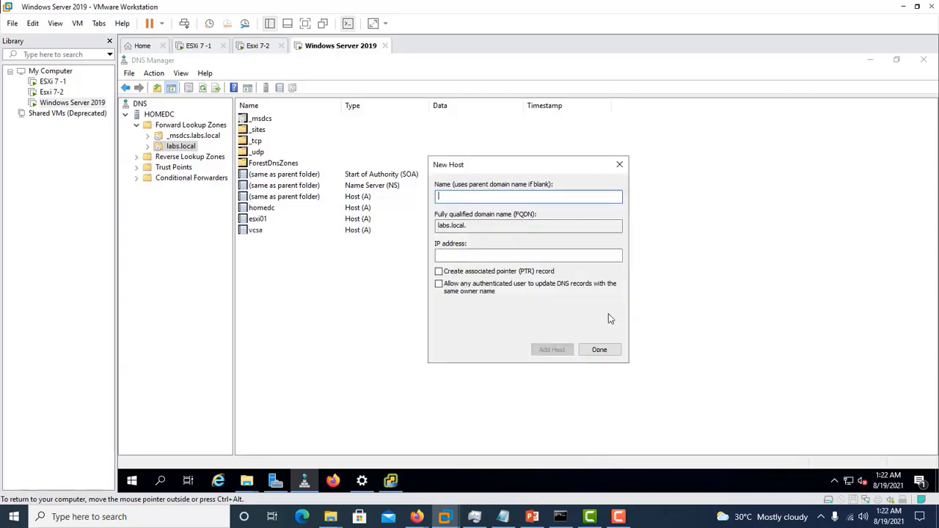
{"action": "left_click", "coordinate": [601, 351]}
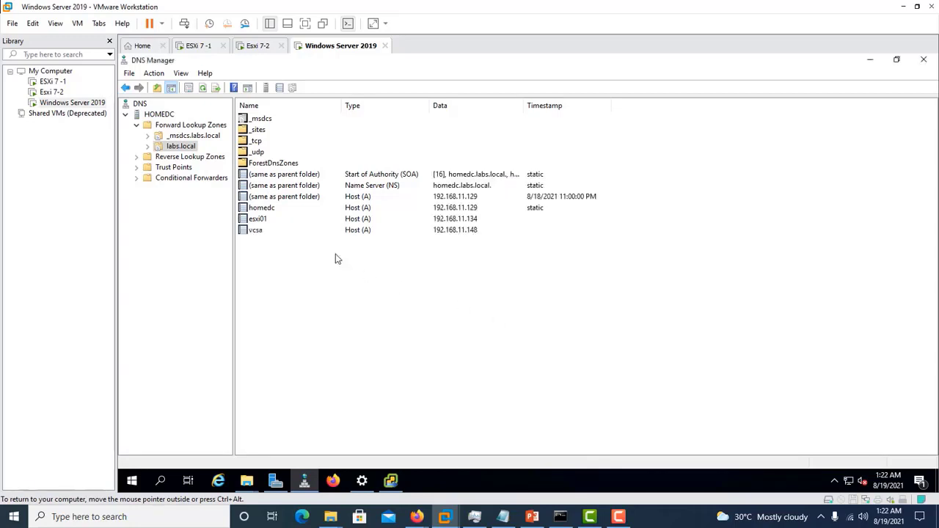
{"action": "left_click", "coordinate": [252, 232]}
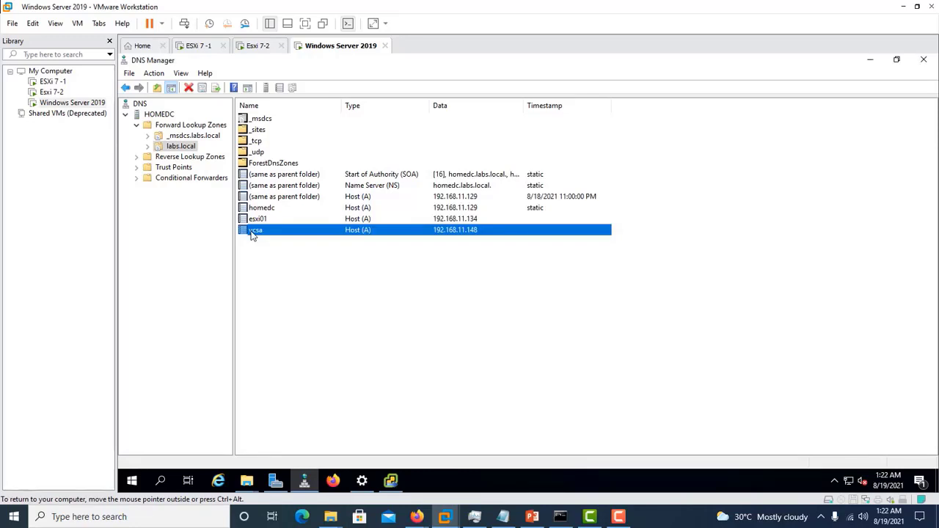
{"action": "left_click", "coordinate": [870, 60]}
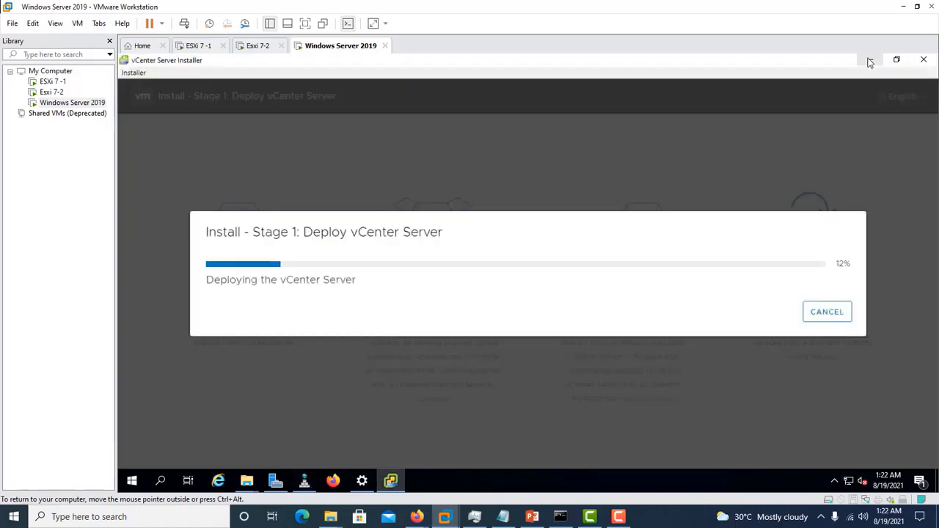
- Once Stage 1 completes, continue into the Stage 2 Set Up vCenter Server wizard
{"action": "left_click", "coordinate": [623, 517]}
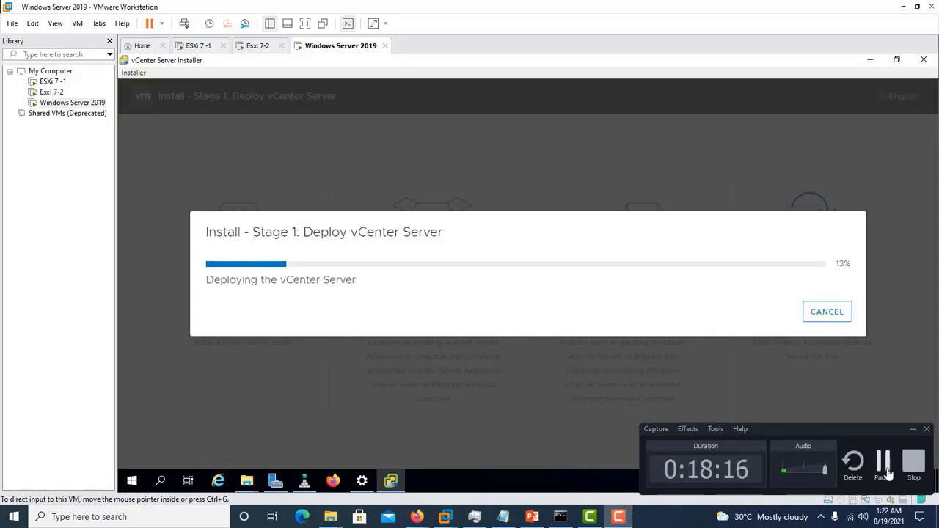
{"action": "left_click", "coordinate": [885, 471]}
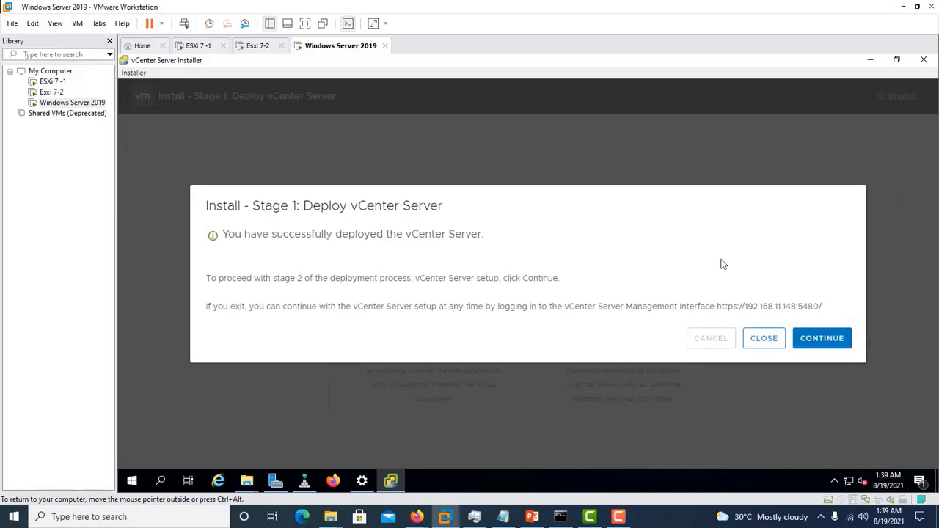
{"action": "left_click", "coordinate": [811, 343]}
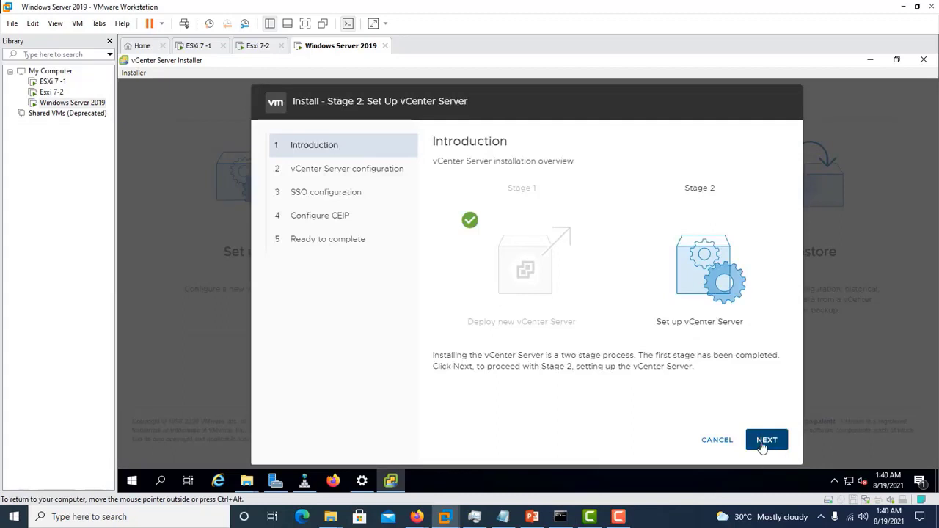
- Keep time sync with the ESXi host, set SSH access to Enabled, and continue
{"action": "left_click", "coordinate": [764, 445]}
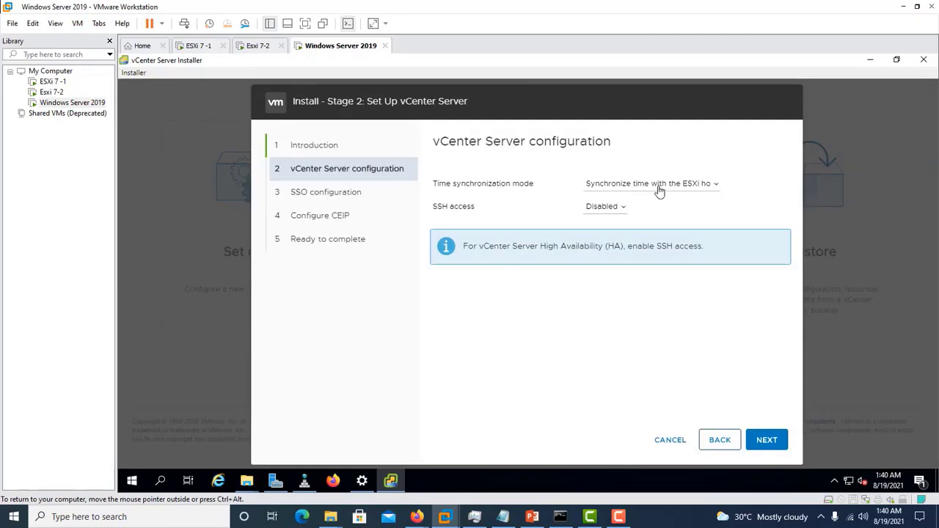
{"action": "left_click", "coordinate": [620, 210]}
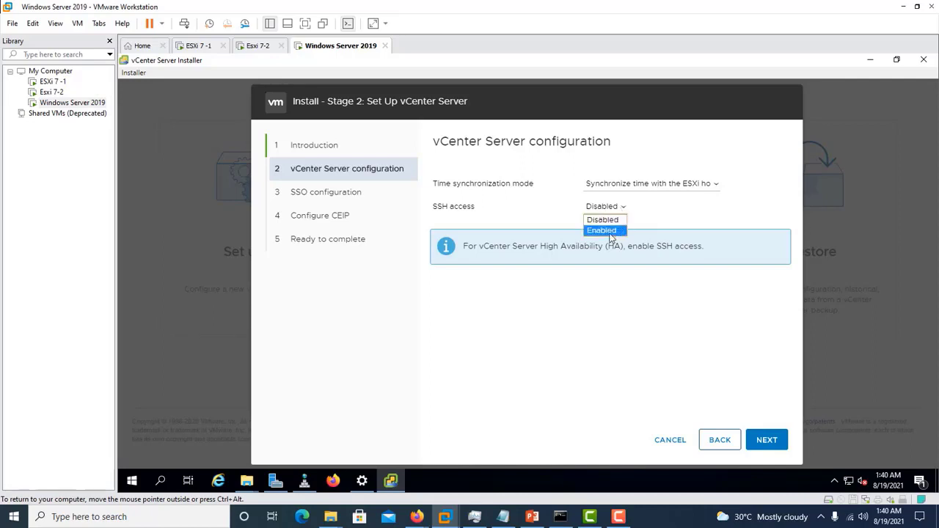
{"action": "left_click", "coordinate": [609, 237]}
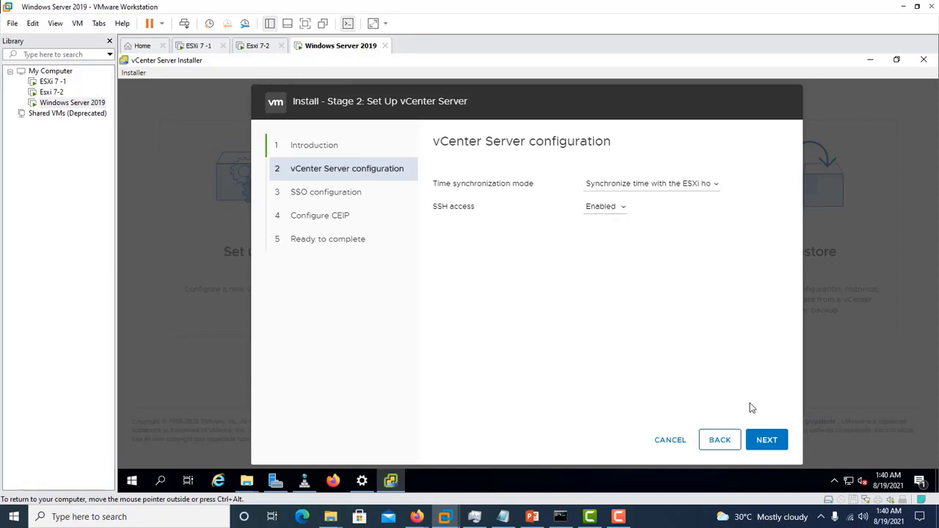
{"action": "left_click", "coordinate": [765, 441]}
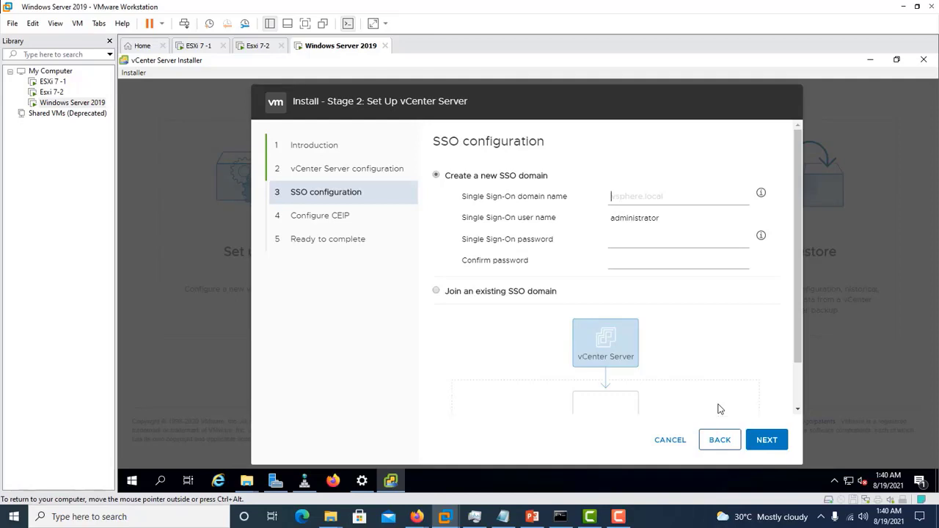
- Create new SSO domain vsphere.local with a confirmed administrator password and continue
{"action": "type", "text": "v"}
{"action": "type", "text": "sp"}
{"action": "key", "text": "BackSpace"}
{"action": "key", "text": "BackSpace"}
{"action": "type", "text": "sphere.local"}
{"action": "left_click", "coordinate": [645, 240]}
{"action": "type", "text": "•••••••••"}
{"action": "left_click", "coordinate": [657, 259]}
{"action": "type", "text": "••••••••"}
{"action": "left_click", "coordinate": [761, 444]}
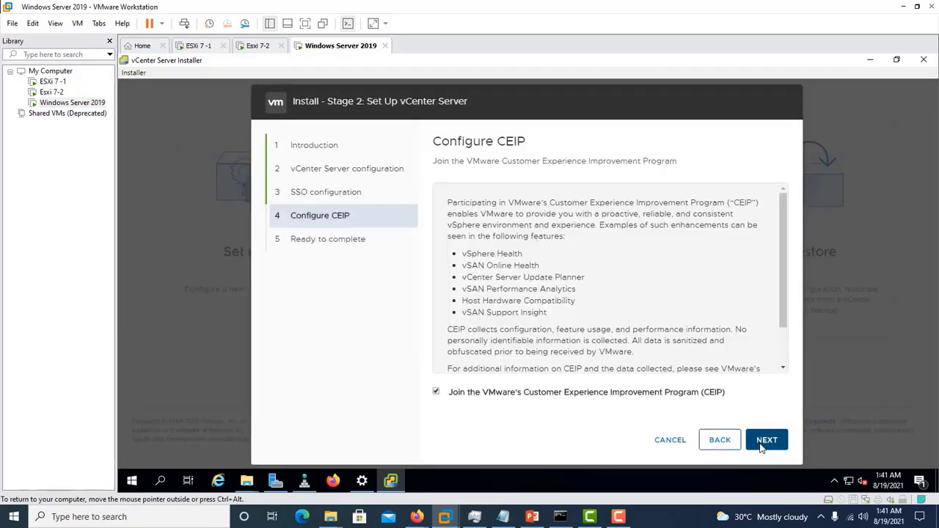
- Untick CEIP joining, finish Stage 2, and accept the warning to run configuration to 100%
{"action": "left_click", "coordinate": [437, 392]}
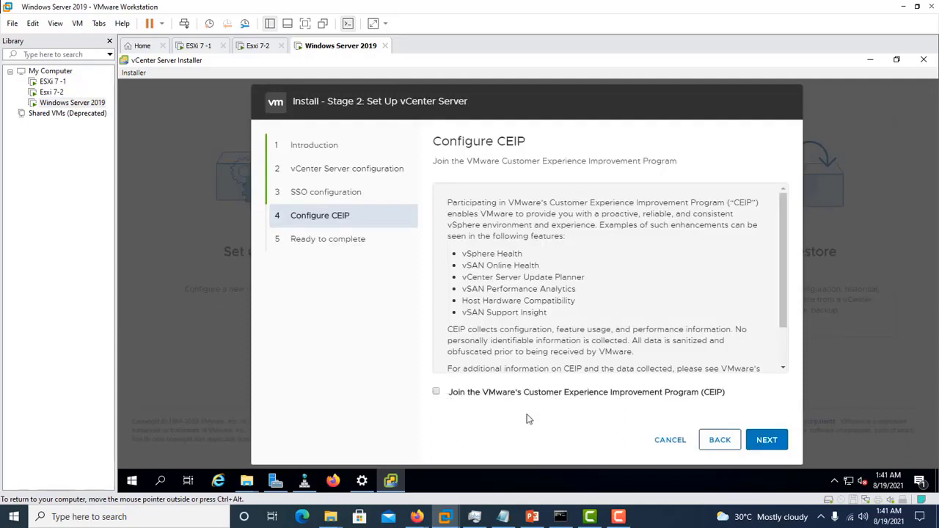
{"action": "left_click", "coordinate": [766, 448]}
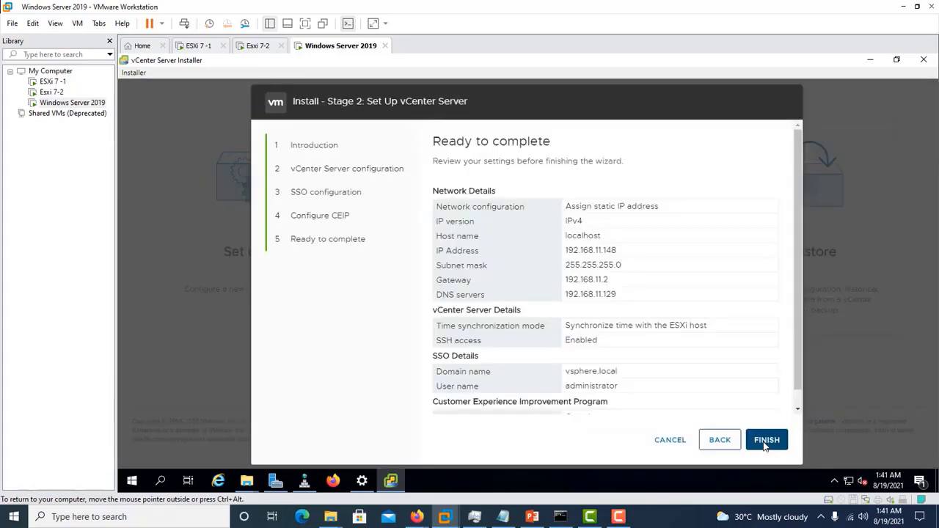
{"action": "left_click", "coordinate": [764, 442]}
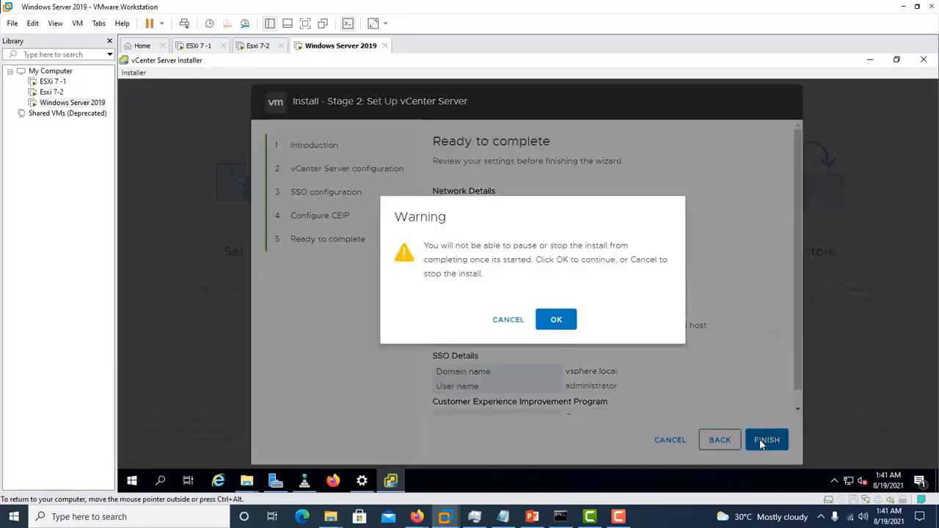
{"action": "left_click", "coordinate": [557, 321]}
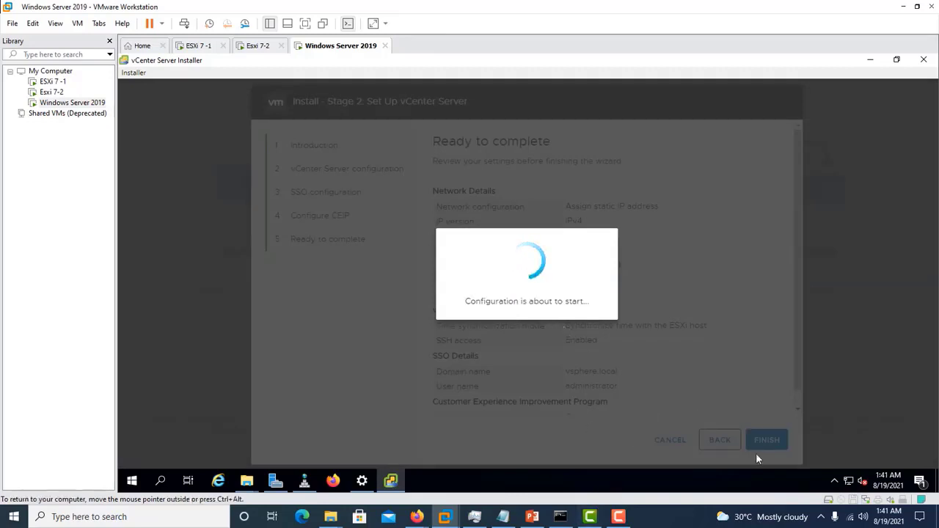
{"action": "left_click", "coordinate": [619, 517]}
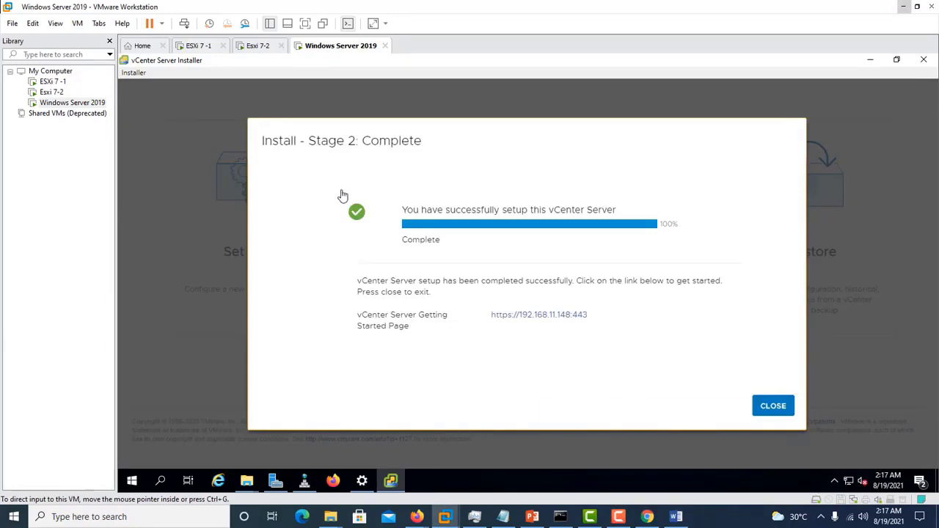
{"action": "left_click", "coordinate": [539, 317]}
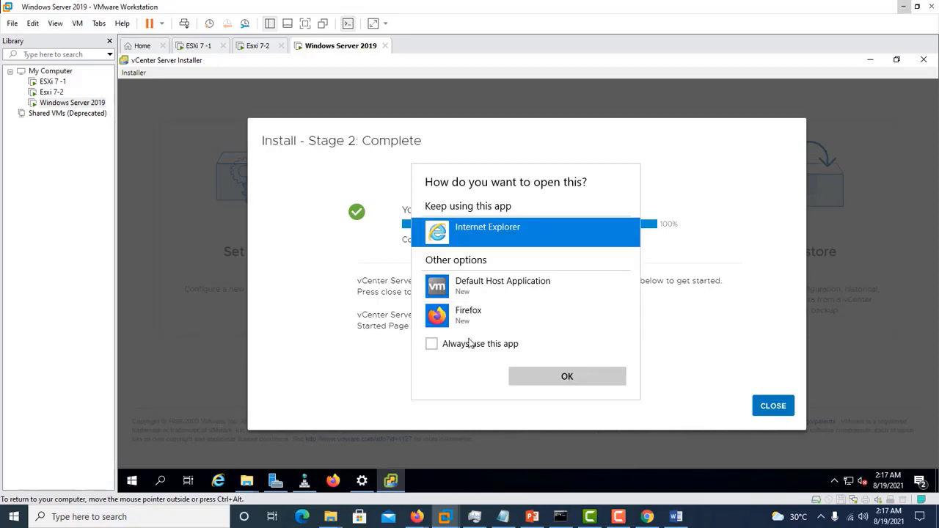
{"action": "left_click", "coordinate": [450, 320]}
{"action": "left_click", "coordinate": [541, 379]}
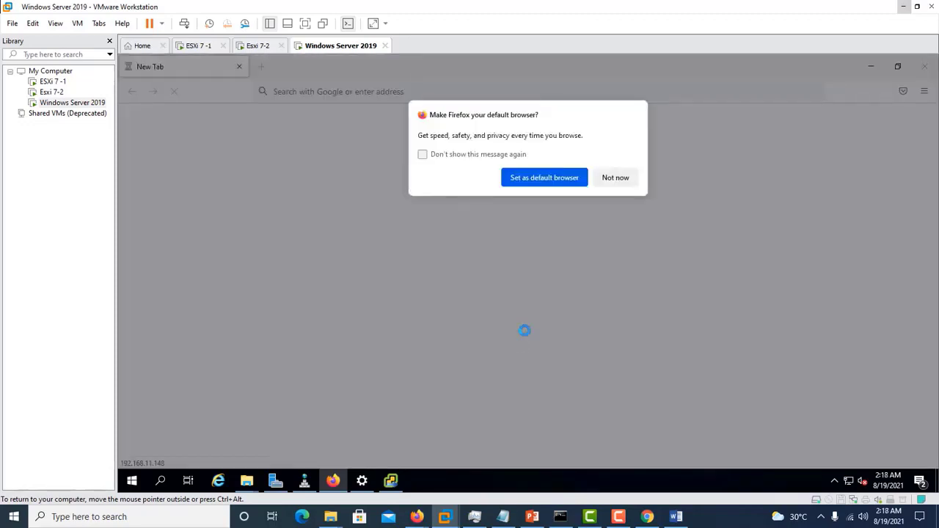
{"action": "left_click", "coordinate": [546, 178]}
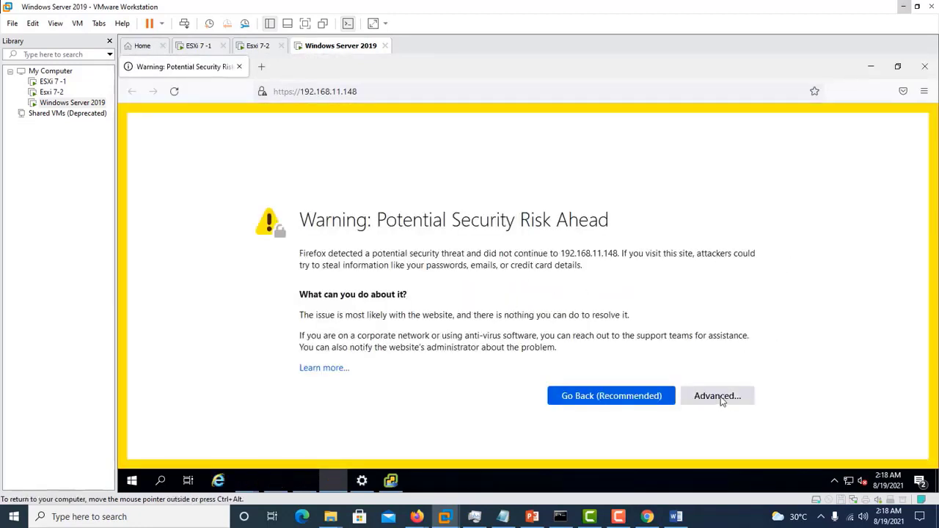
- Accept the certificate risk and launch the HTML5 vSphere Client
{"action": "left_click", "coordinate": [719, 397]}
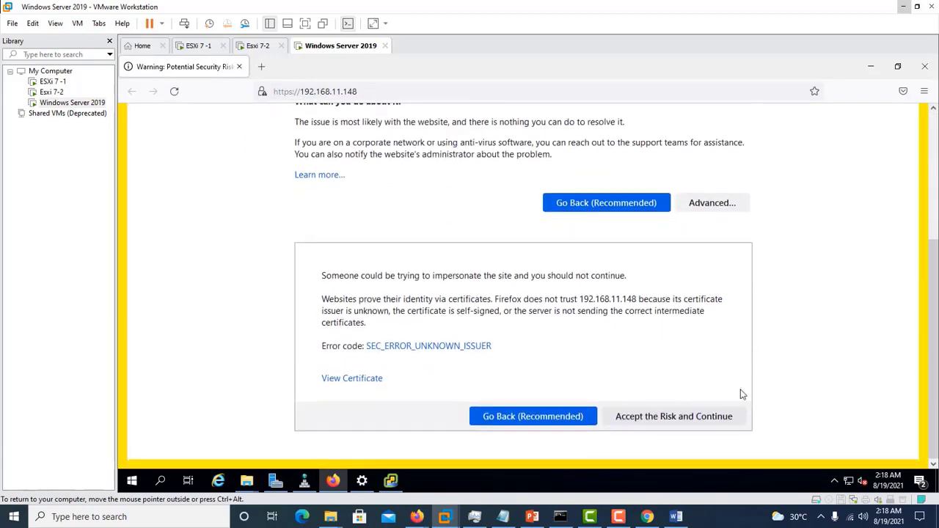
{"action": "left_click", "coordinate": [676, 417]}
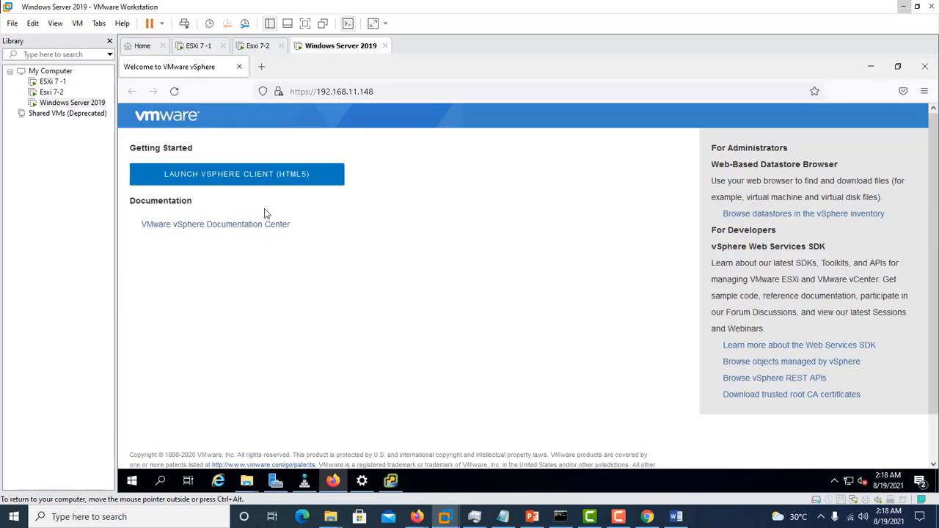
{"action": "left_click", "coordinate": [224, 183]}
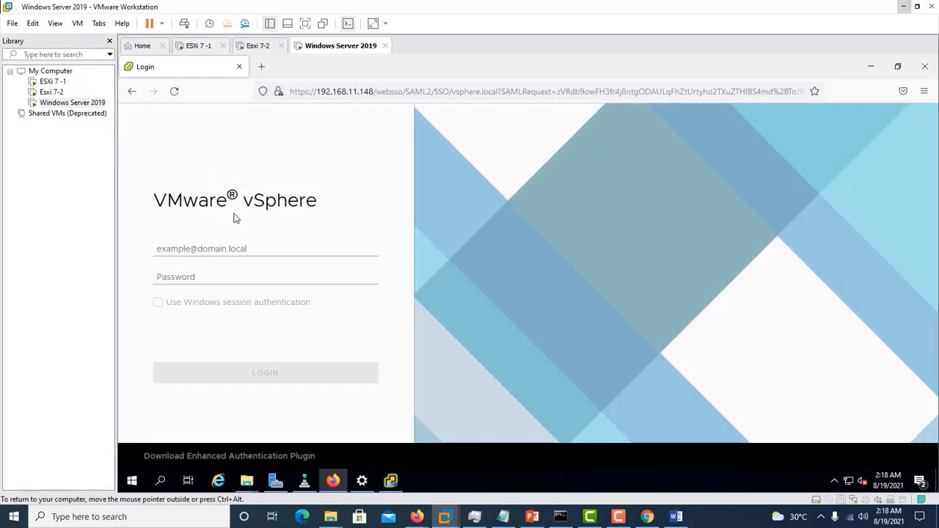
{"action": "left_click", "coordinate": [222, 249]}
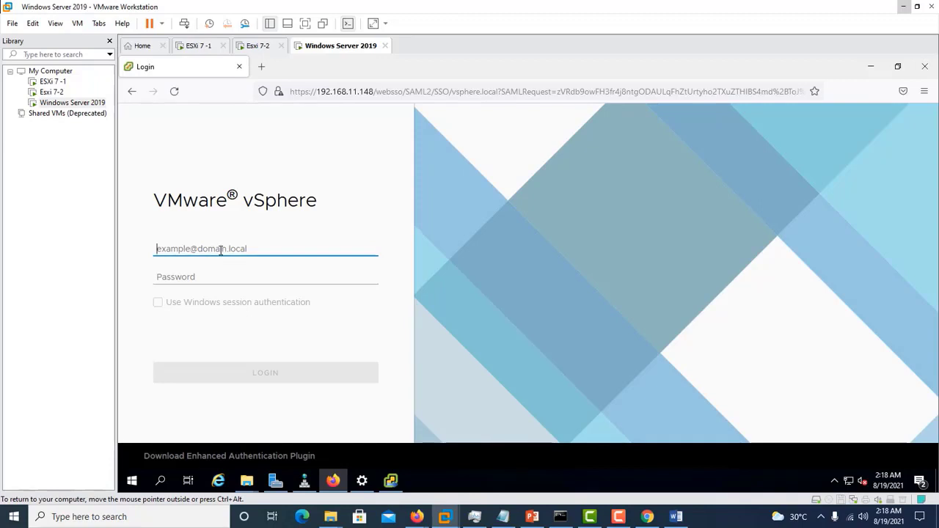
{"action": "type", "text": "administrator"}
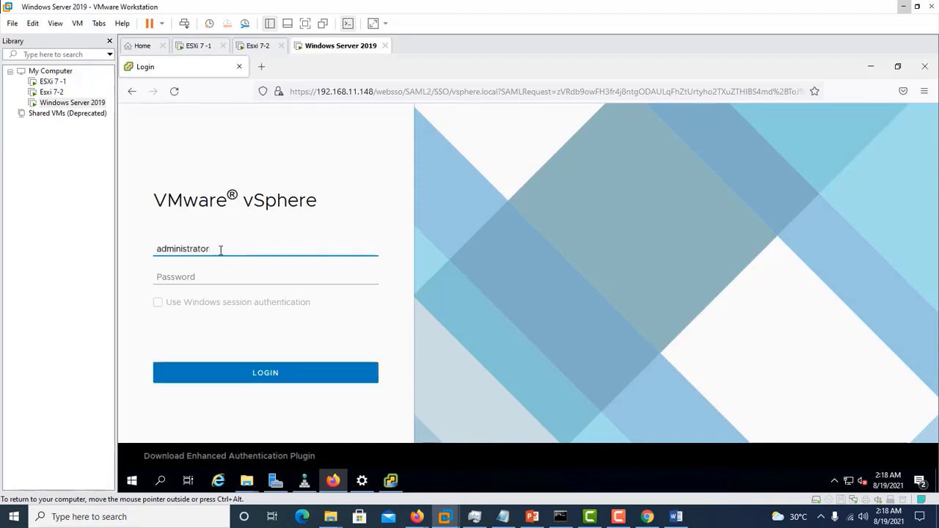
{"action": "type", "text": "@vsphere.loc"}
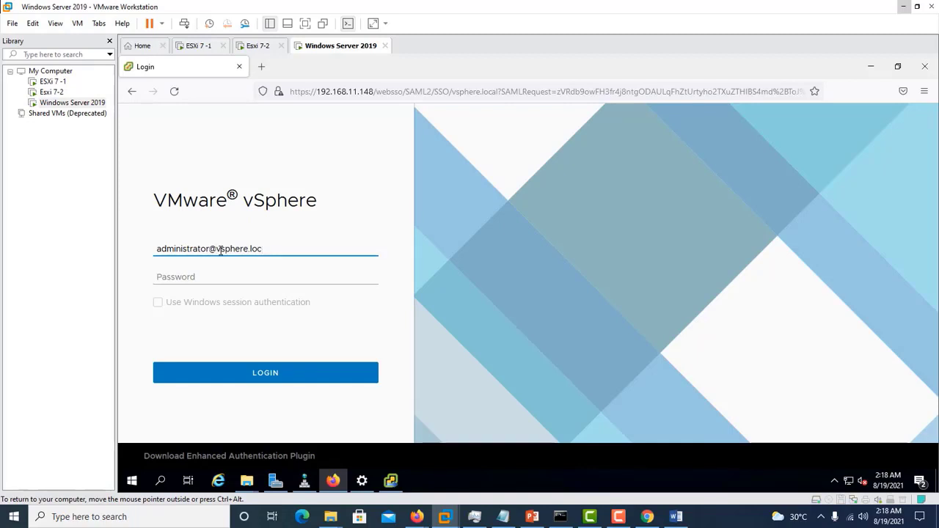
{"action": "key", "text": "BackSpace"}
{"action": "key", "text": "BackSpace"}
{"action": "type", "text": "ocal"}
{"action": "left_click", "coordinate": [200, 278]}
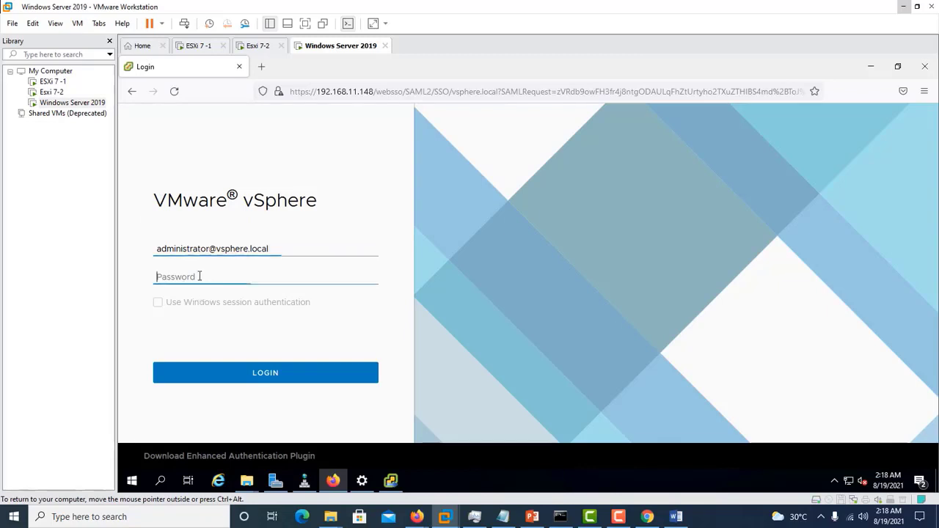
{"action": "type", "text": "***"}
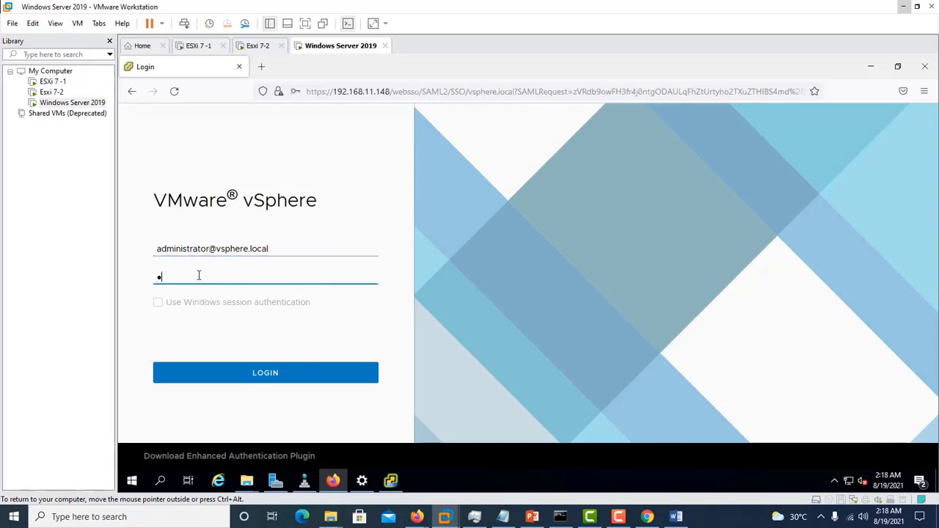
{"action": "type", "text": "****"}
{"action": "key", "text": "Return"}
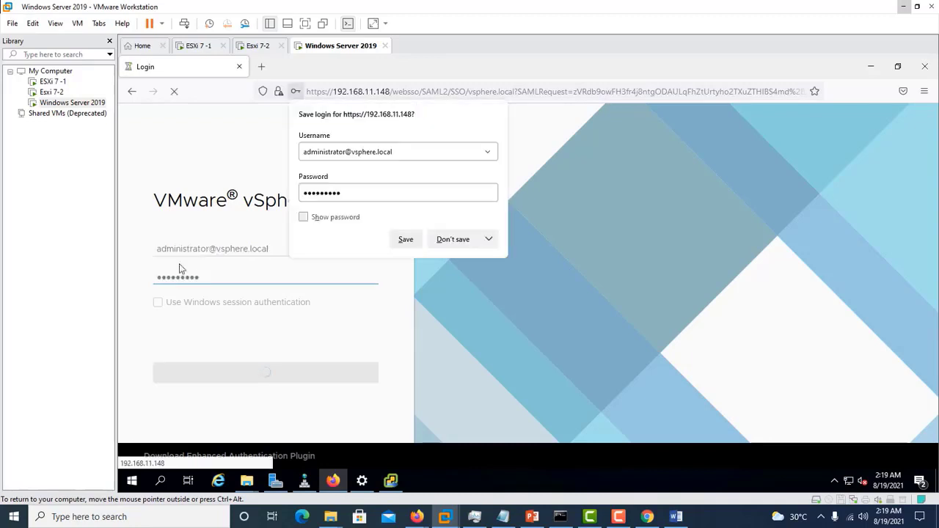
{"action": "left_click", "coordinate": [410, 246]}
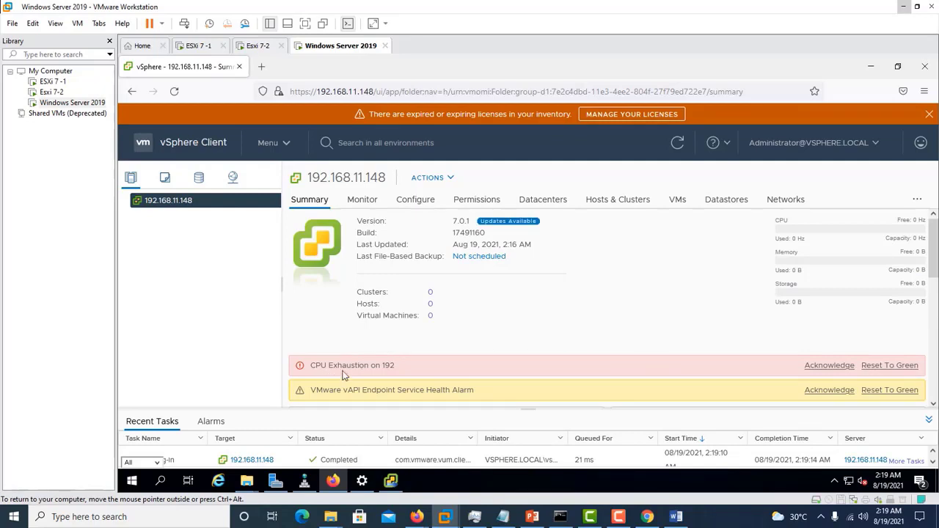
- Reset the CPU exhaustion alarm to green and create datacenter HomeLab under vCenter 192.168.11.148
{"action": "left_click", "coordinate": [873, 371]}
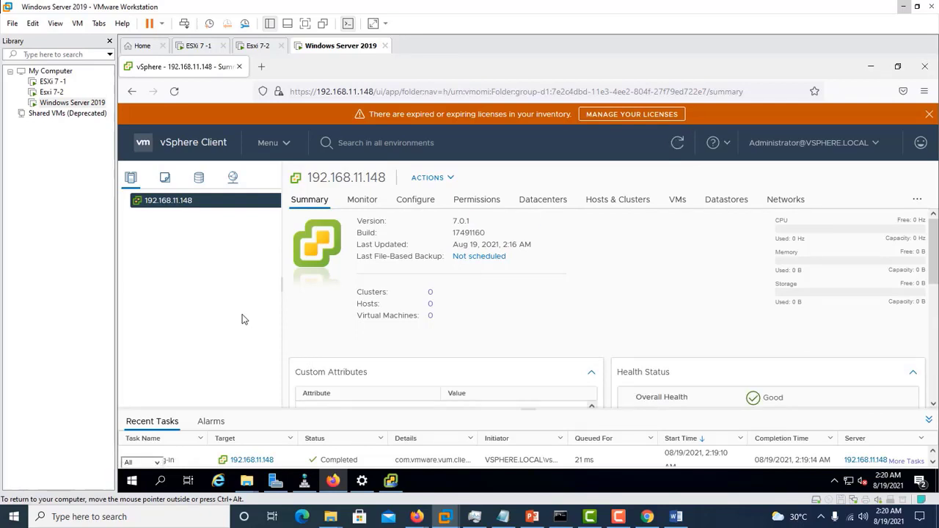
{"action": "right_click", "coordinate": [146, 208]}
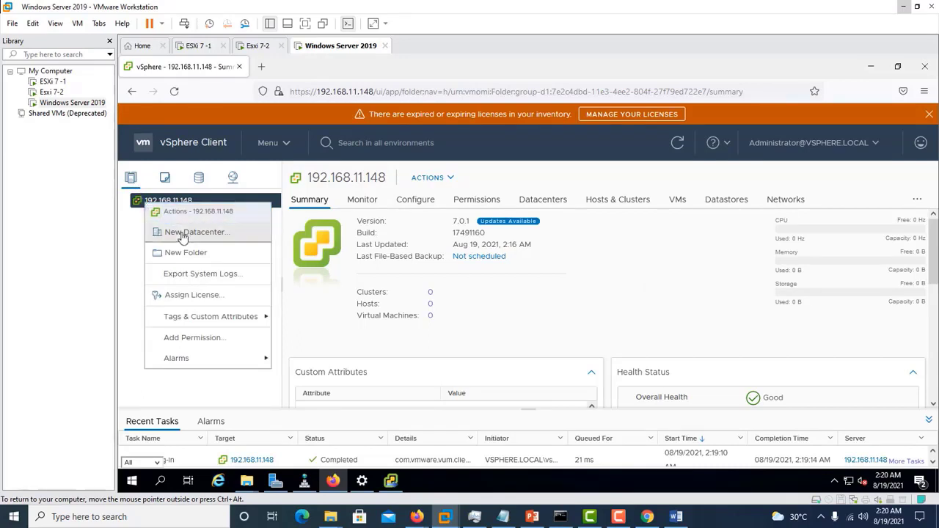
{"action": "left_click", "coordinate": [183, 239]}
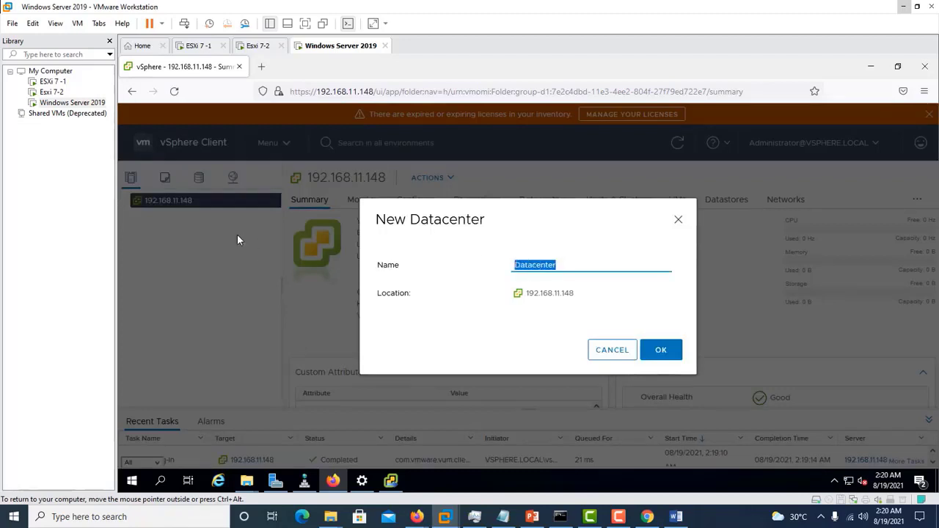
{"action": "type", "text": "HomeLab"}
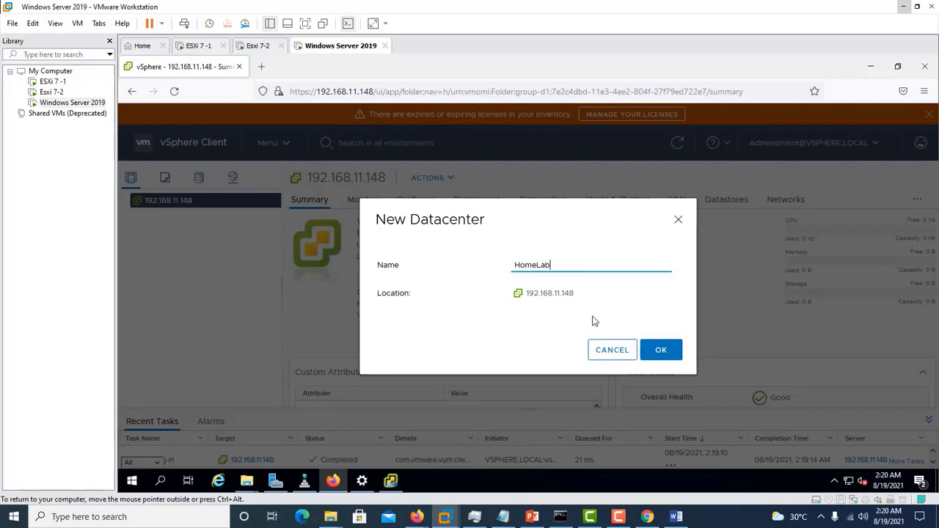
{"action": "left_click", "coordinate": [655, 352]}
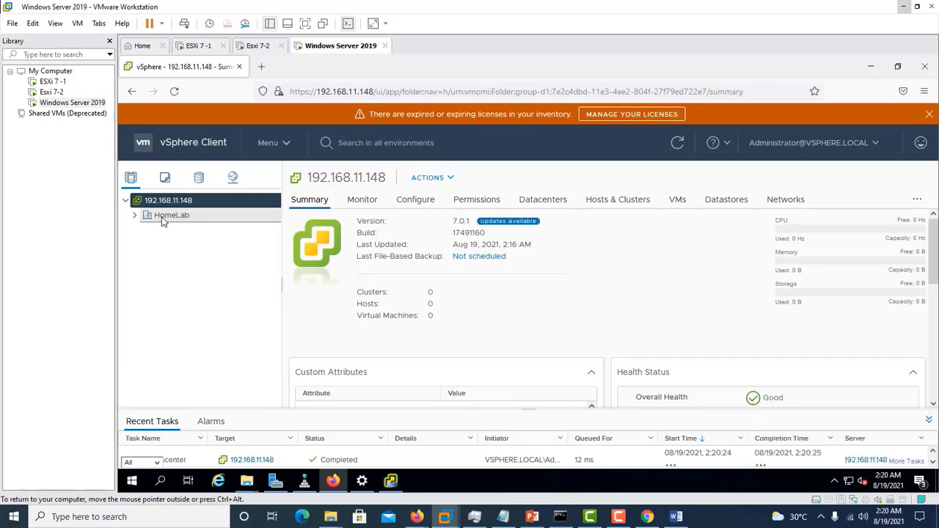
- Begin adding host 192.168.11.134 to the HomeLab datacenter
{"action": "right_click", "coordinate": [164, 223]}
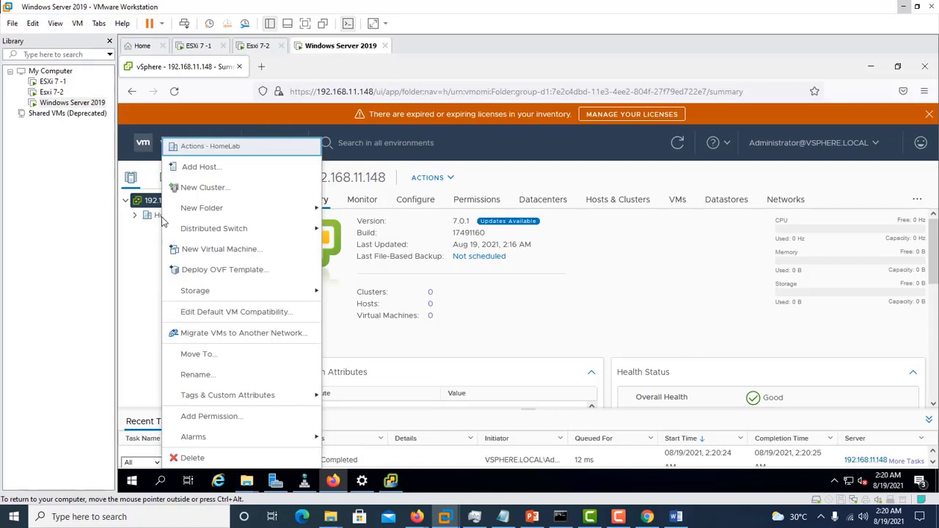
{"action": "left_click", "coordinate": [207, 169]}
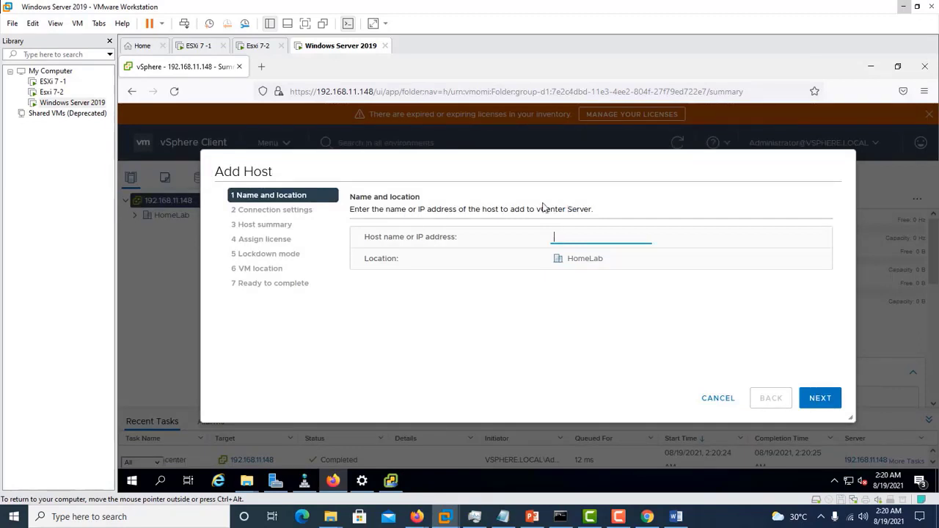
{"action": "type", "text": "192.168.11.134"}
{"action": "left_click", "coordinate": [820, 398]}
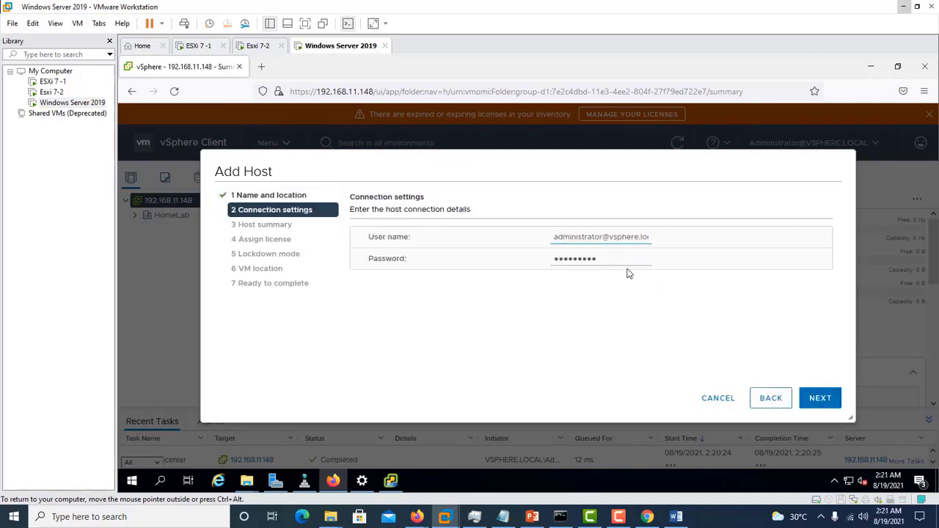
- Replace the connection user name with root and enter the host's password
{"action": "left_click", "coordinate": [650, 237]}
{"action": "left_click_drag", "start_coordinate": [650, 236], "coordinate": [484, 233]}
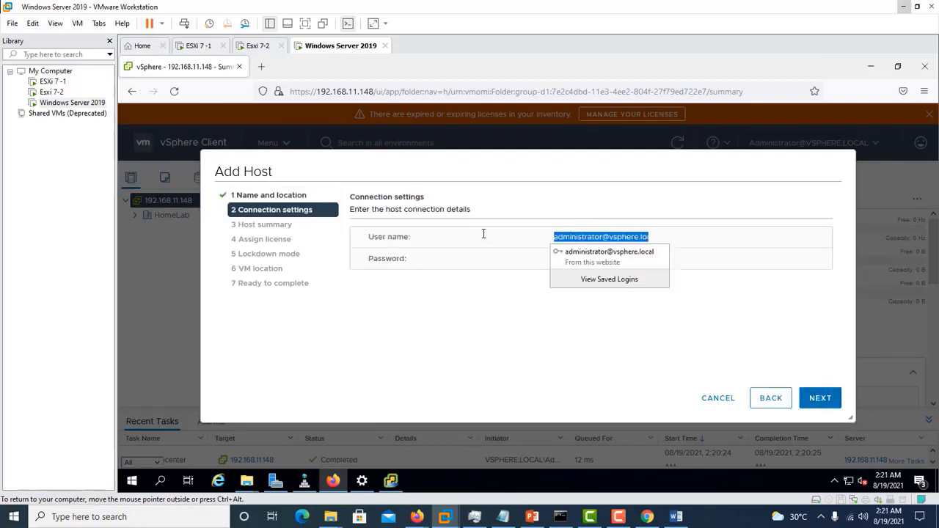
{"action": "left_click", "coordinate": [772, 349]}
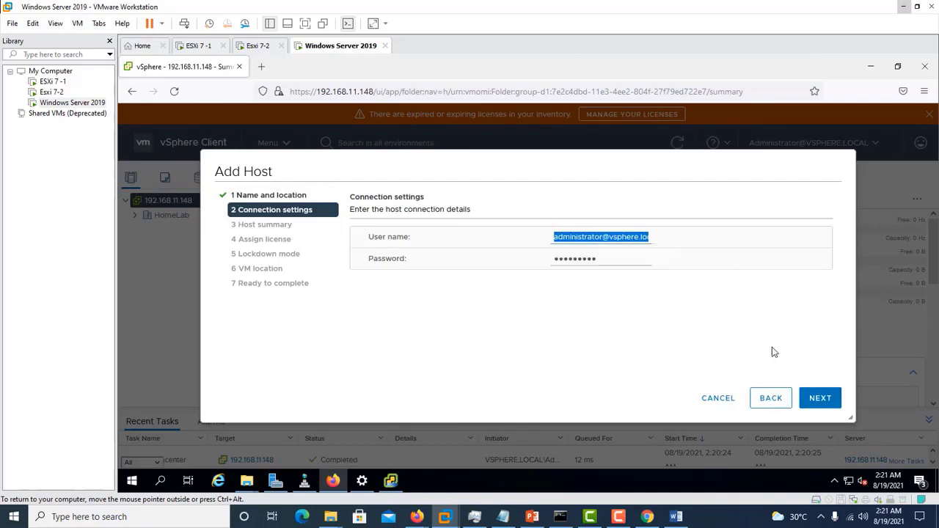
{"action": "triple_click", "coordinate": [643, 239]}
{"action": "type", "text": "root"}
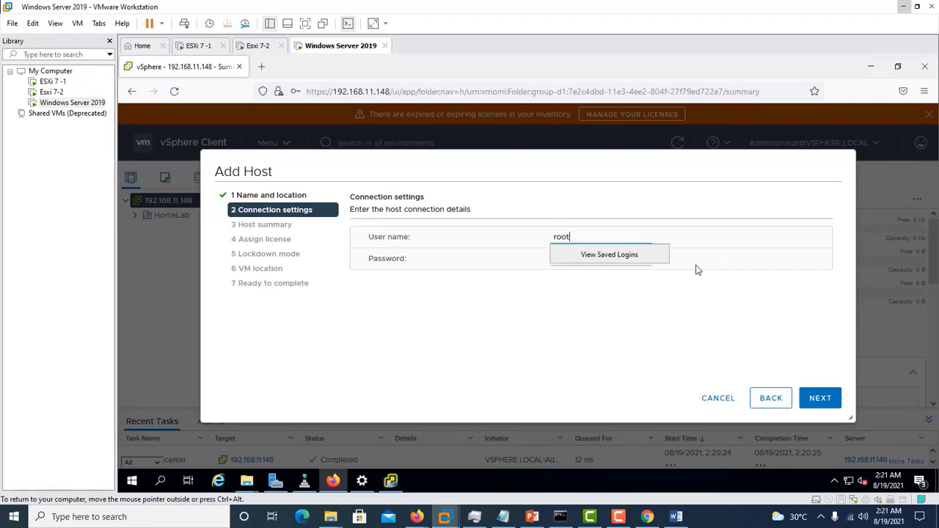
{"action": "left_click", "coordinate": [628, 277]}
{"action": "double_click", "coordinate": [578, 258]}
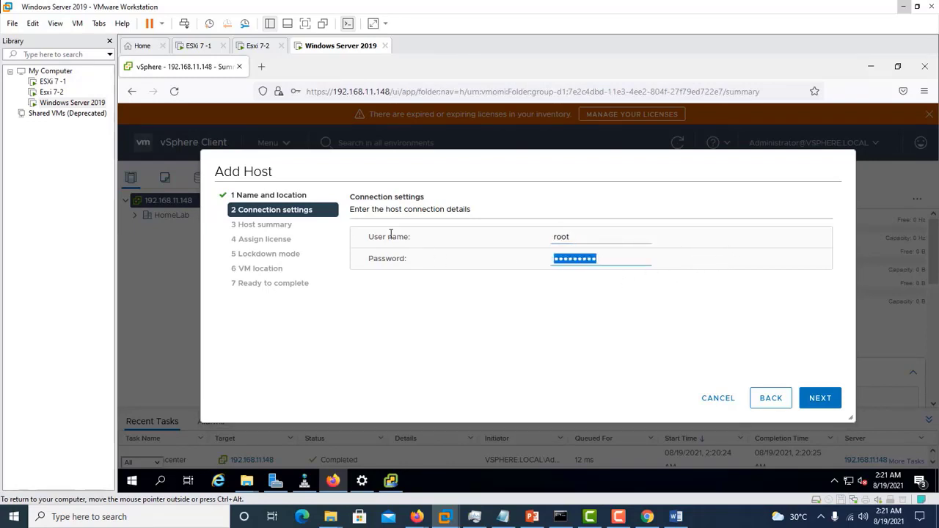
{"action": "type", "text": "•••"}
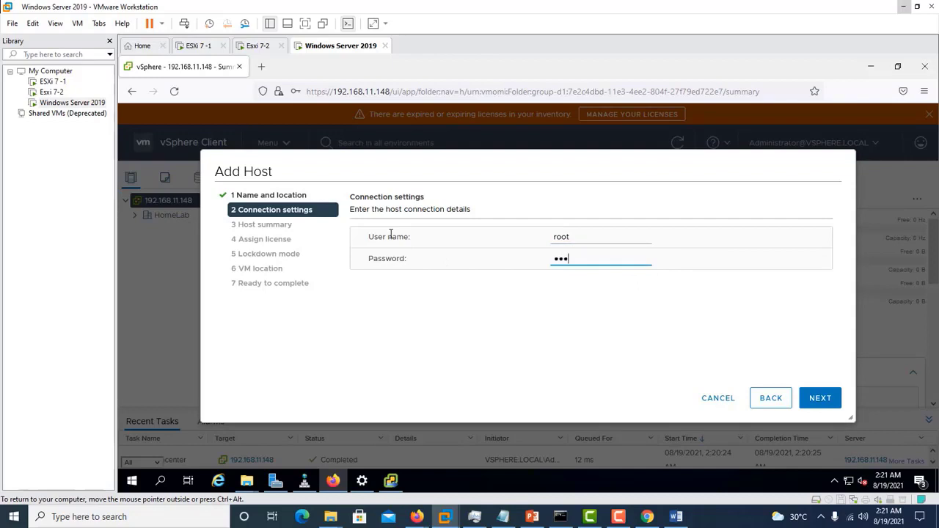
{"action": "type", "text": "•••••"}
- Submit the connection, trust the host's certificate and save the login in Firefox
{"action": "left_click", "coordinate": [819, 399]}
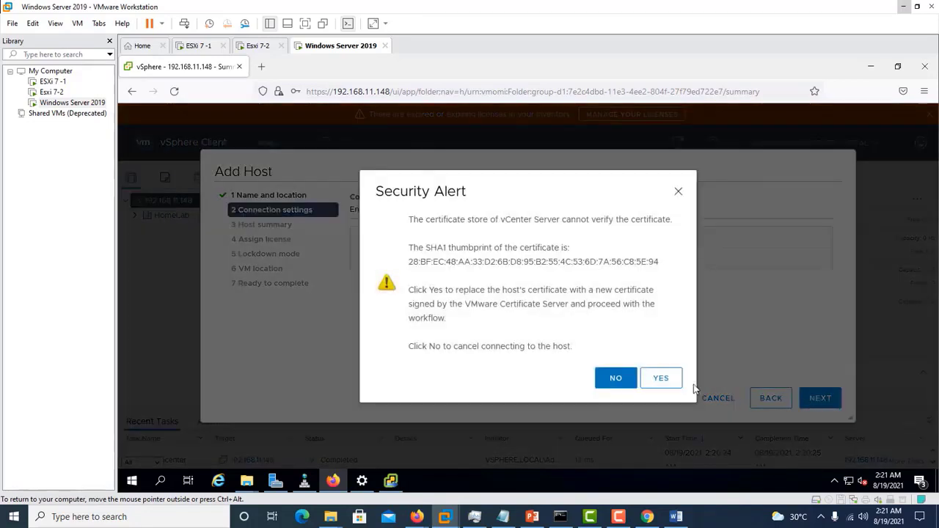
{"action": "left_click", "coordinate": [671, 383]}
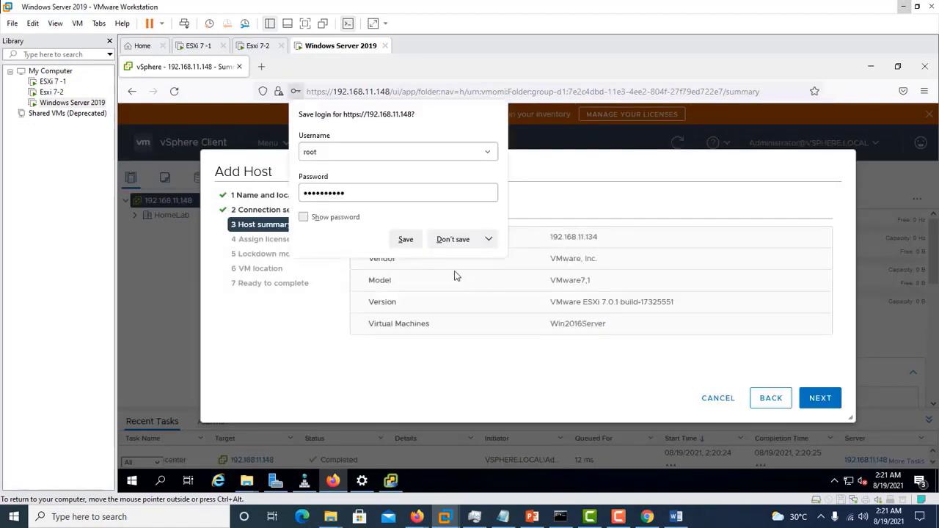
{"action": "left_click", "coordinate": [406, 239]}
{"action": "left_click", "coordinate": [822, 398]}
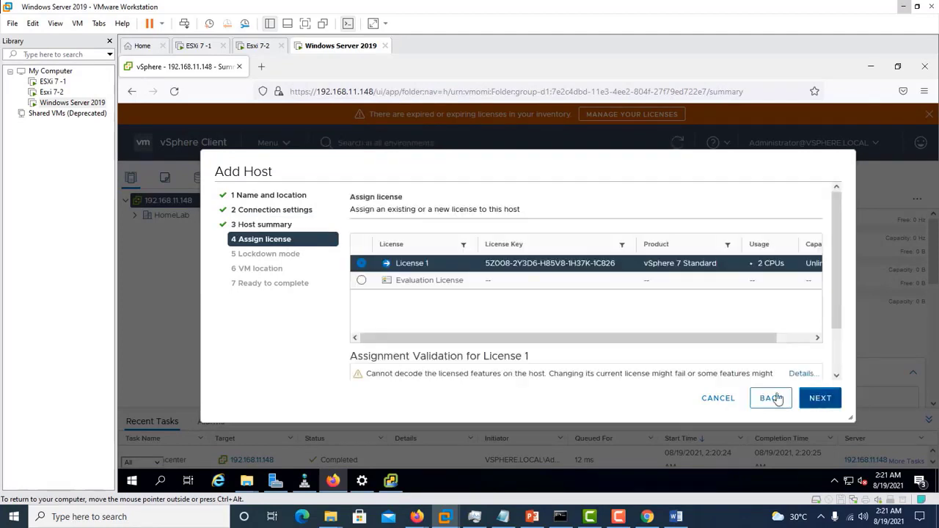
- Assign the Evaluation License, keep lockdown mode disabled, keep HomeLab as location, and finish
{"action": "left_click", "coordinate": [440, 282]}
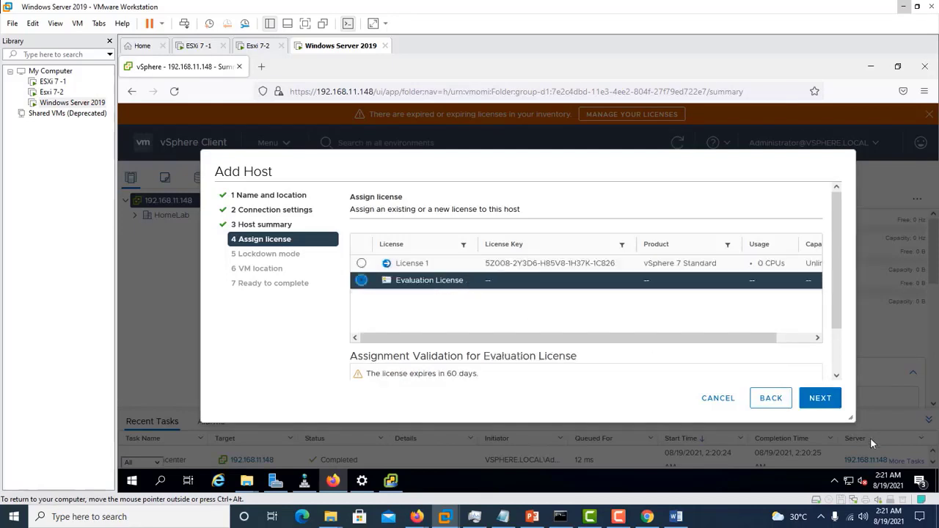
{"action": "left_click", "coordinate": [819, 403]}
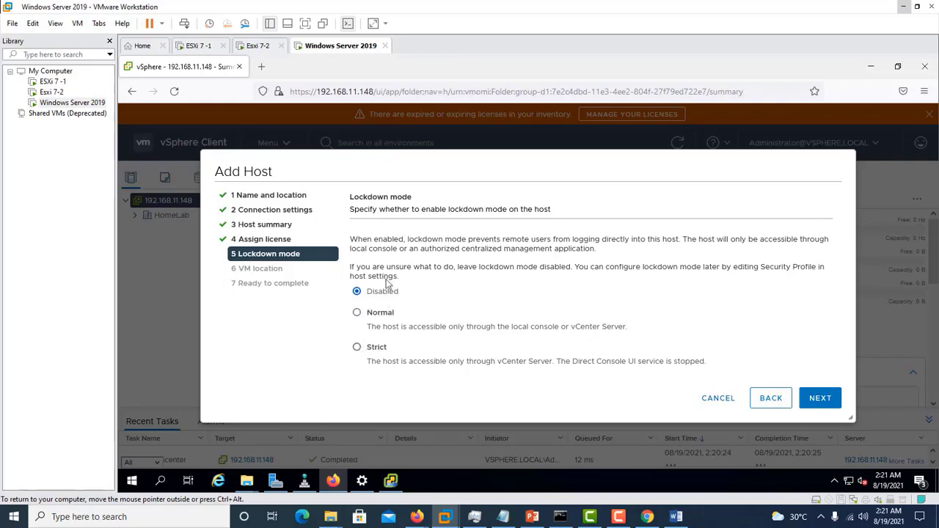
{"action": "left_click", "coordinate": [820, 399]}
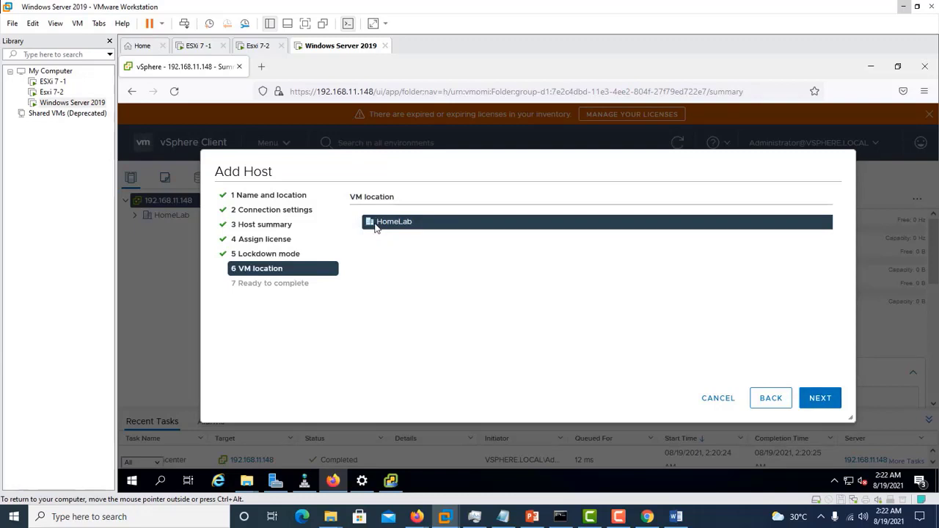
{"action": "left_click", "coordinate": [818, 404]}
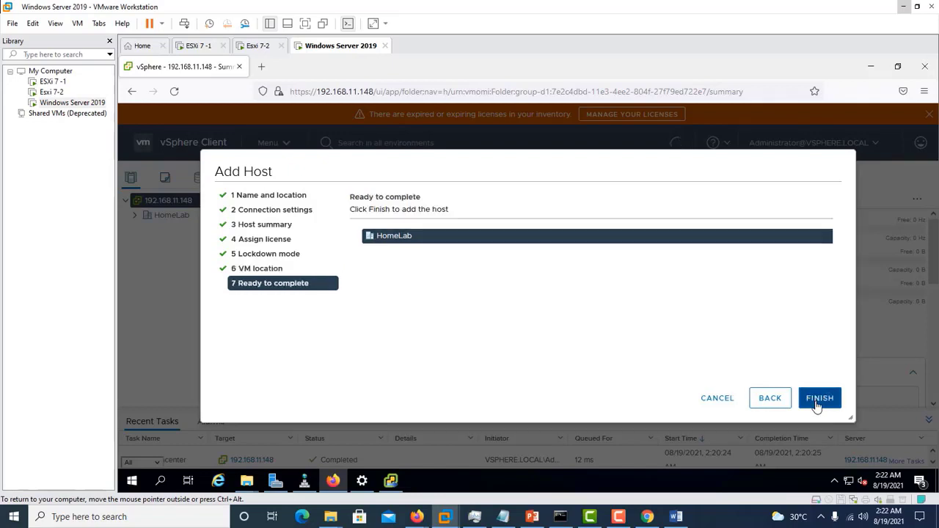
{"action": "left_click", "coordinate": [818, 404]}
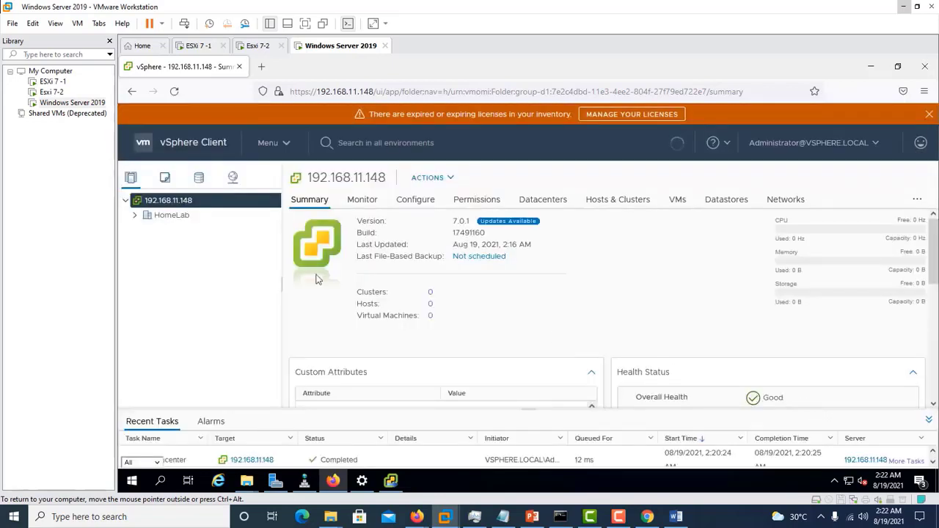
- Expand HomeLab and host 192.168.11.134 in full screen to list the Win2016Server VM
{"action": "left_click", "coordinate": [135, 216]}
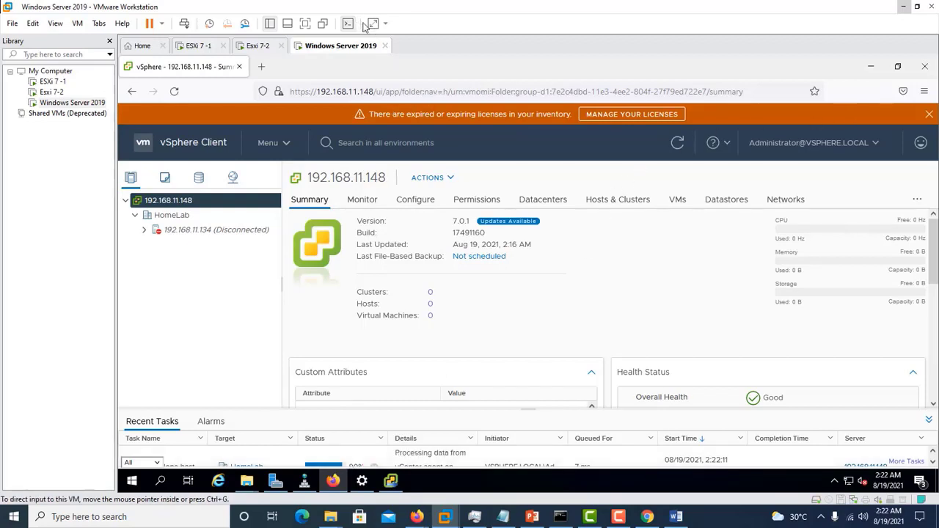
{"action": "left_click", "coordinate": [305, 26]}
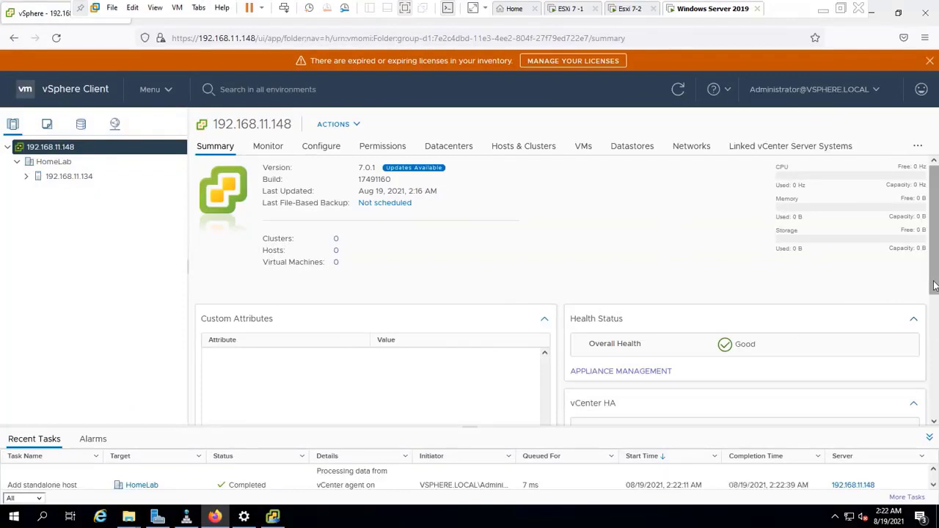
{"action": "left_click_drag", "start_coordinate": [935, 286], "coordinate": [931, 351]}
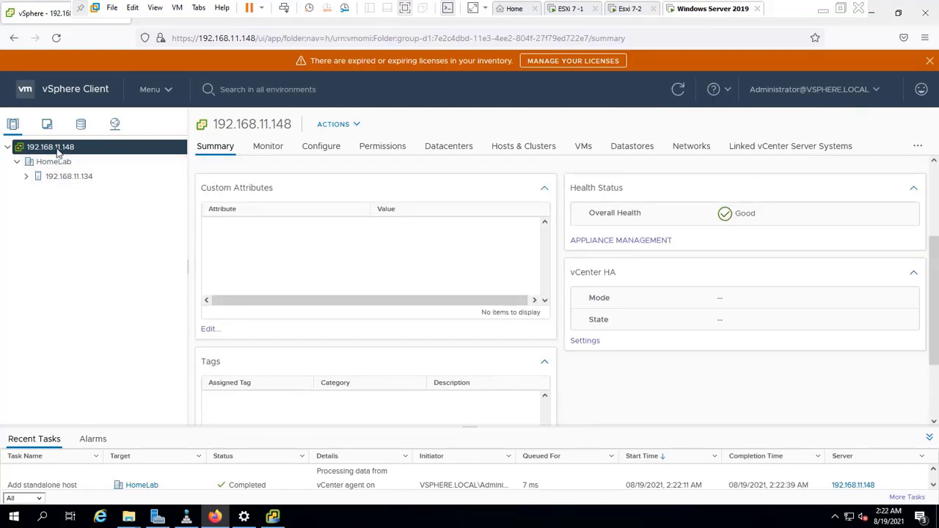
{"action": "left_click", "coordinate": [28, 181]}
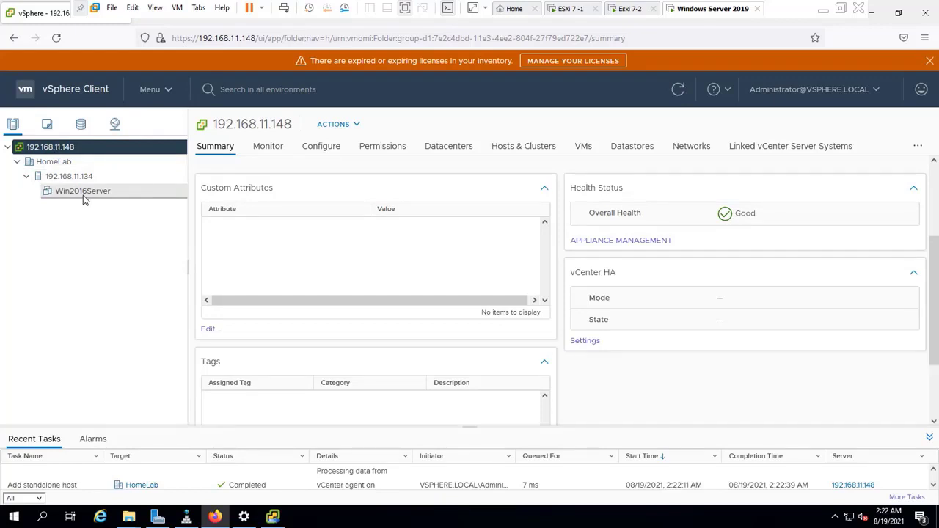
- Begin adding host 192.168.11.138 to the HomeLab datacenter
{"action": "left_click", "coordinate": [52, 165]}
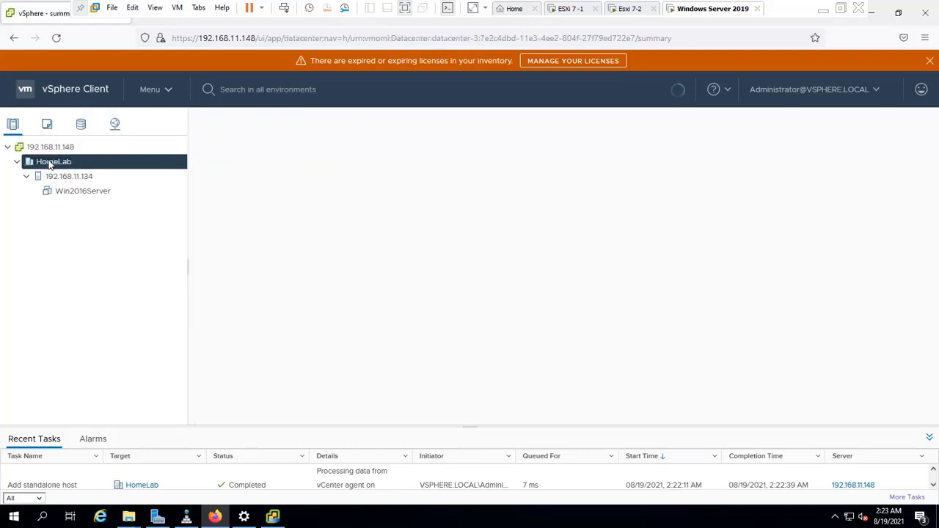
{"action": "right_click", "coordinate": [50, 165]}
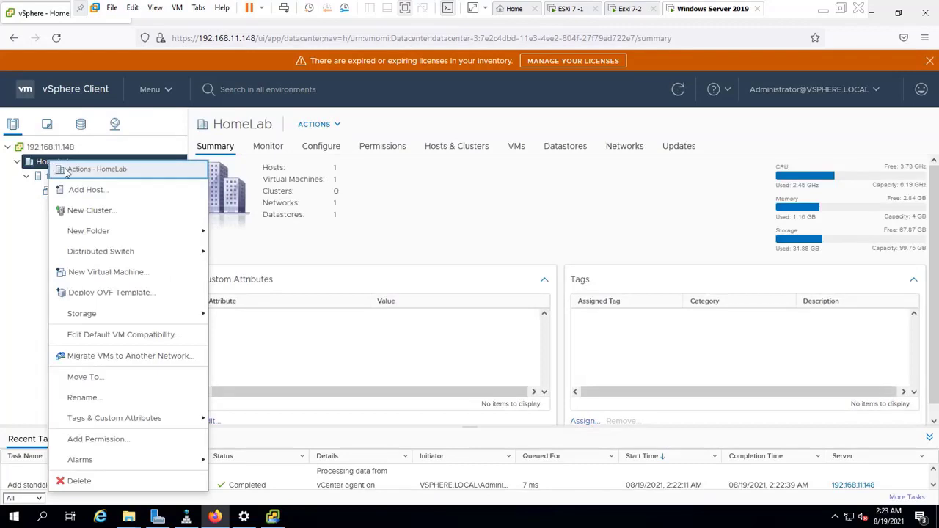
{"action": "left_click", "coordinate": [91, 188]}
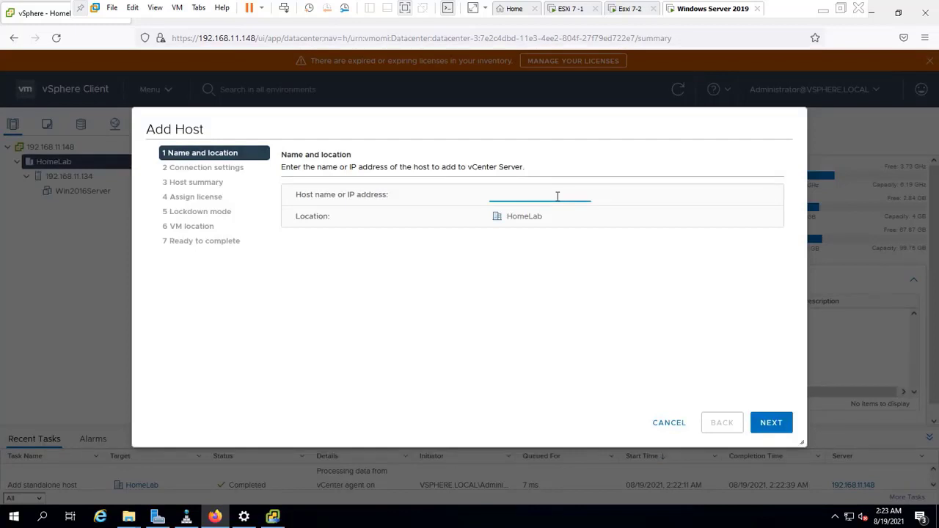
{"action": "type", "text": "192.168.11.138"}
{"action": "left_click", "coordinate": [781, 428]}
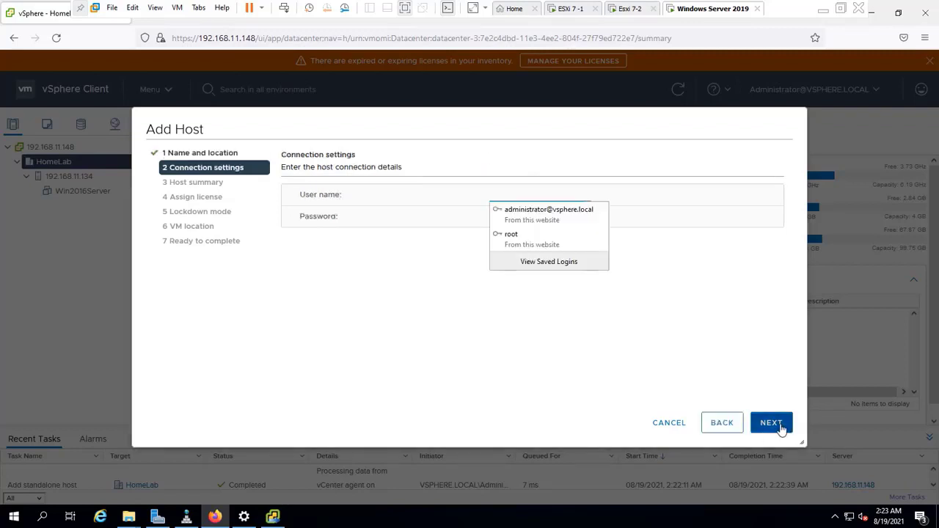
- Enter root and the host's password as connection credentials and submit them
{"action": "left_click", "coordinate": [523, 193]}
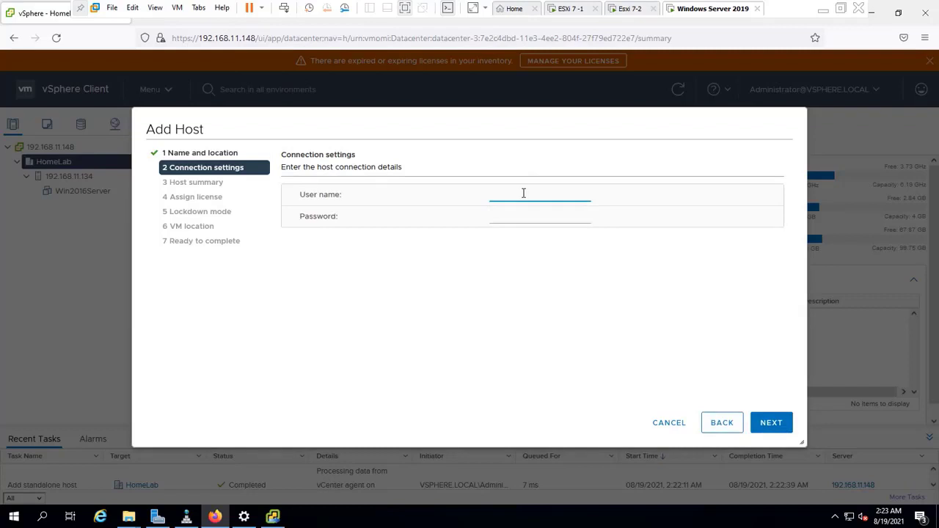
{"action": "type", "text": "root"}
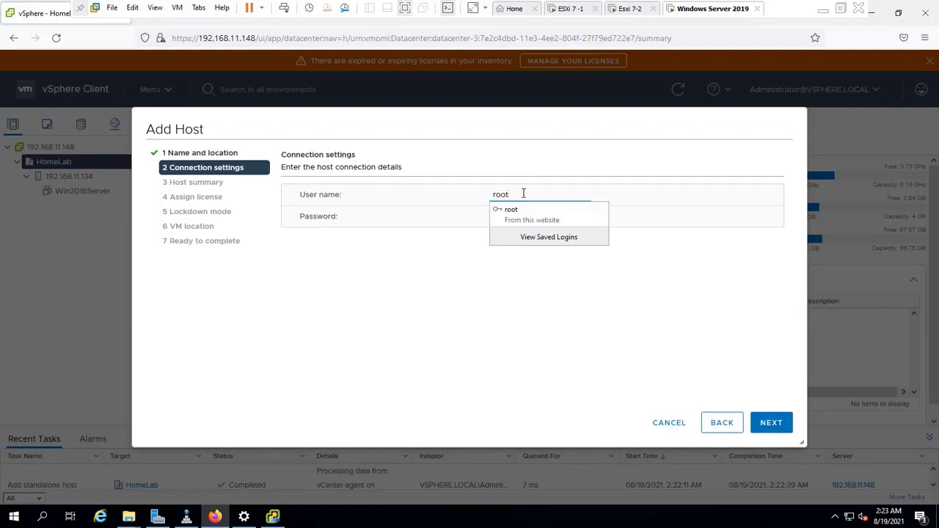
{"action": "left_click", "coordinate": [517, 217]}
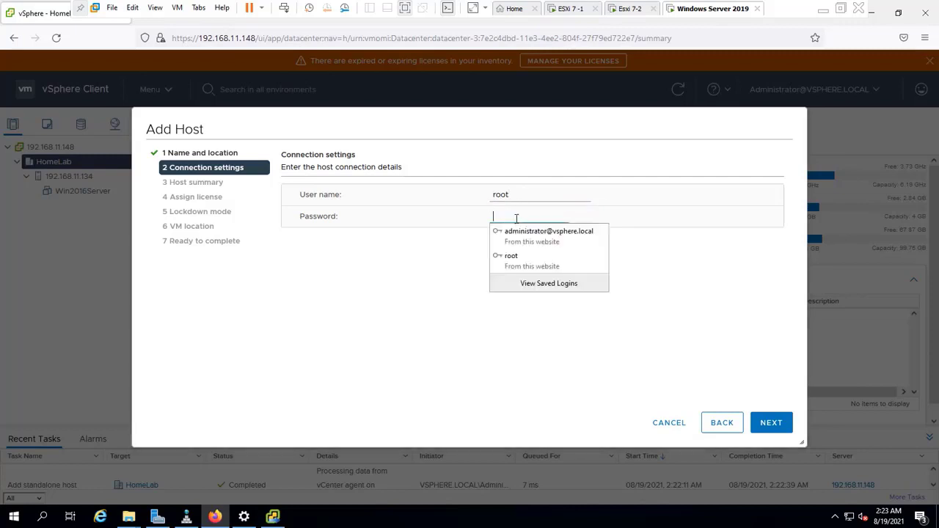
{"action": "type", "text": "***"}
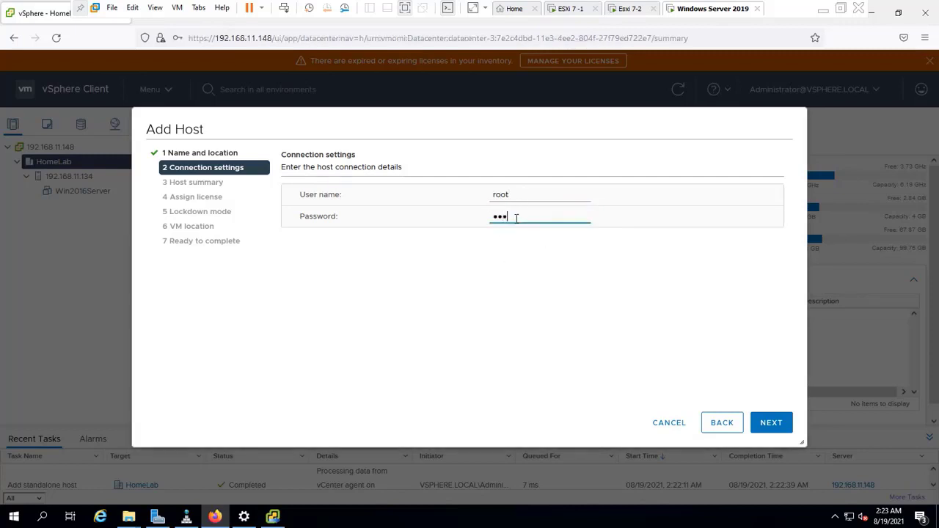
{"action": "type", "text": "******"}
{"action": "left_click", "coordinate": [770, 422]}
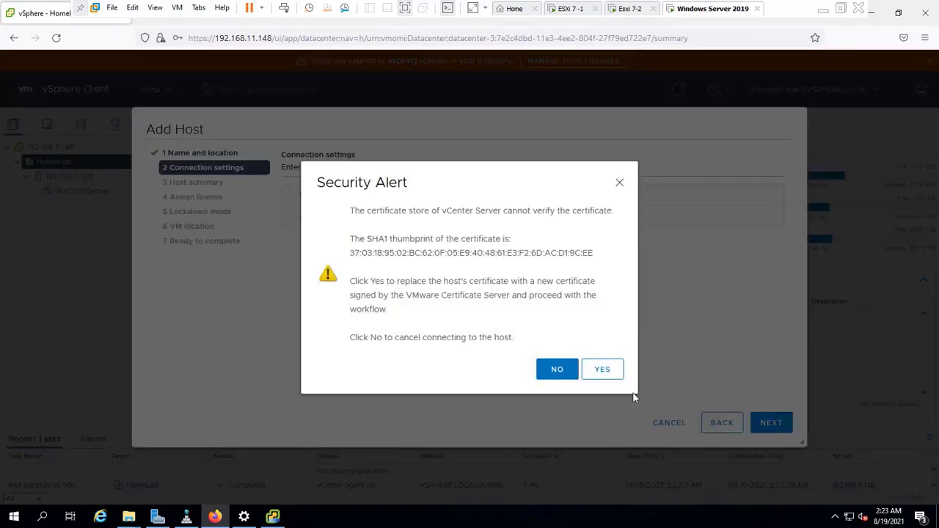
- Accept the certificate and finish with evaluation license, lockdown disabled and HomeLab location
{"action": "left_click", "coordinate": [610, 371]}
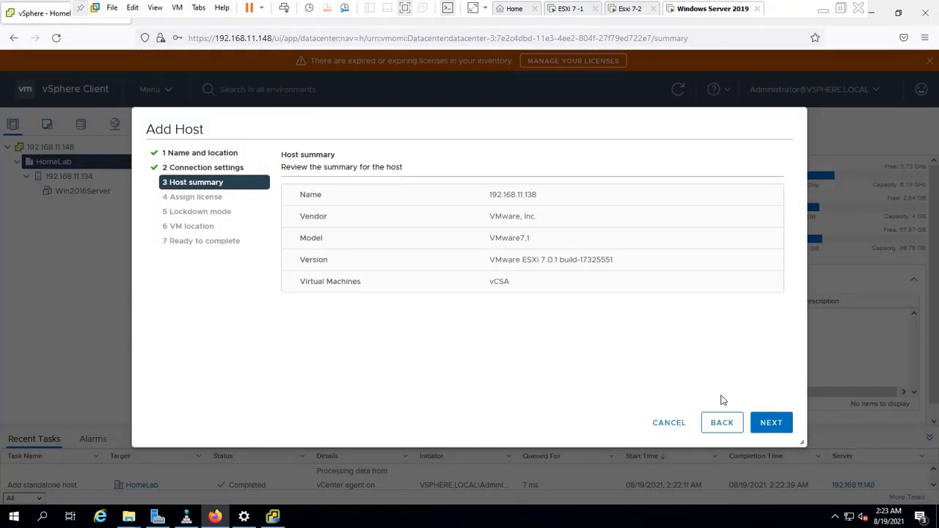
{"action": "left_click", "coordinate": [772, 425]}
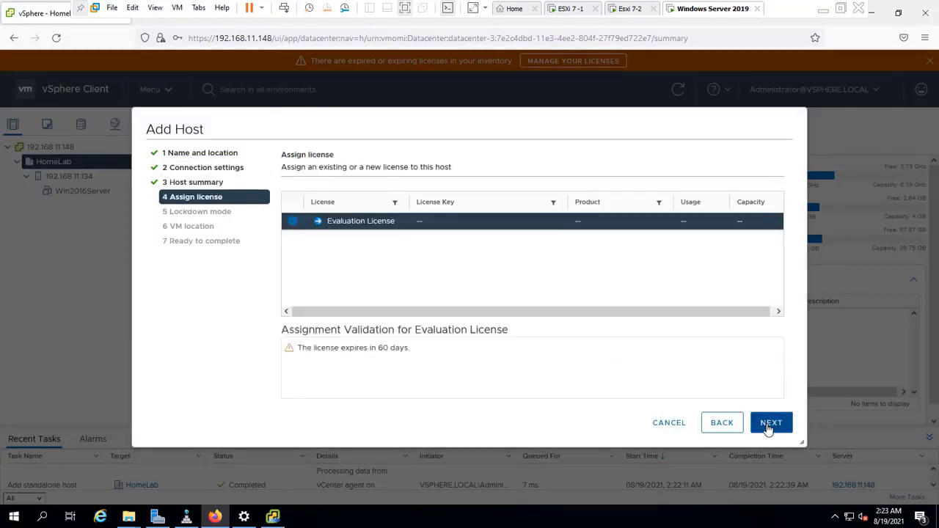
{"action": "left_click", "coordinate": [771, 425]}
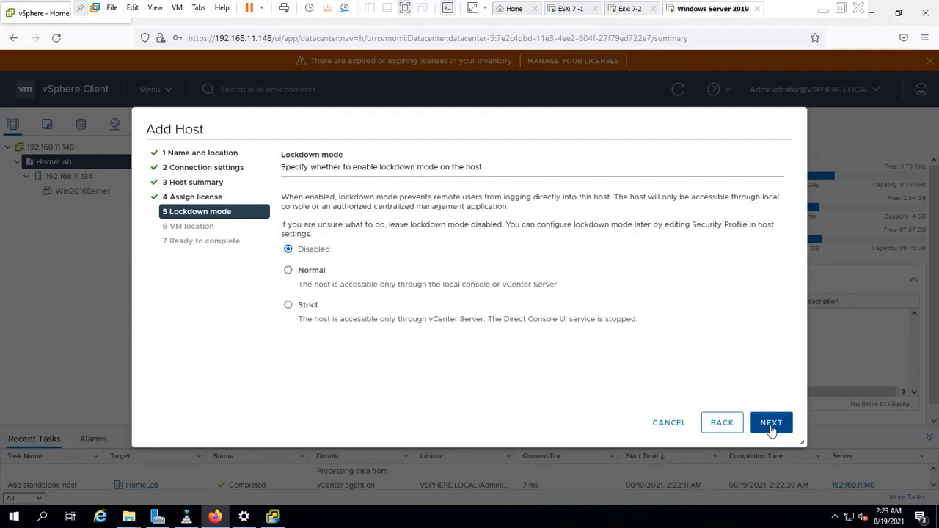
{"action": "left_click", "coordinate": [771, 429]}
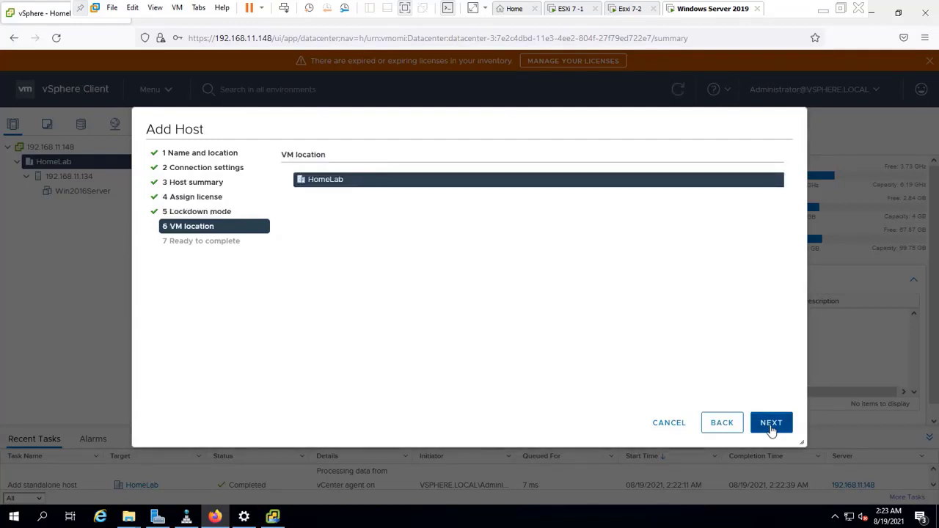
{"action": "left_click", "coordinate": [772, 426]}
{"action": "left_click", "coordinate": [770, 427]}
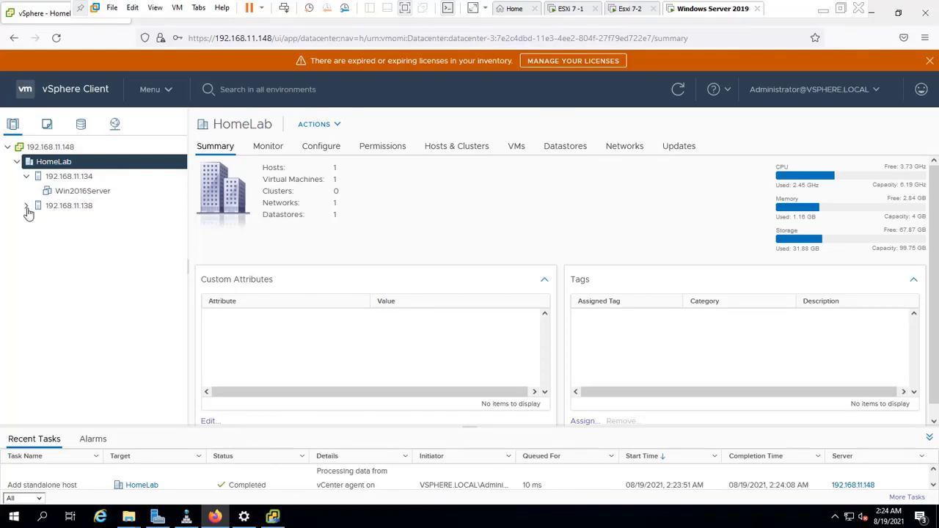
- Expand host 192.168.11.138 and browse the vCSA, Win2016Server and host pages, ending on vCSA's summary
{"action": "left_click", "coordinate": [27, 207]}
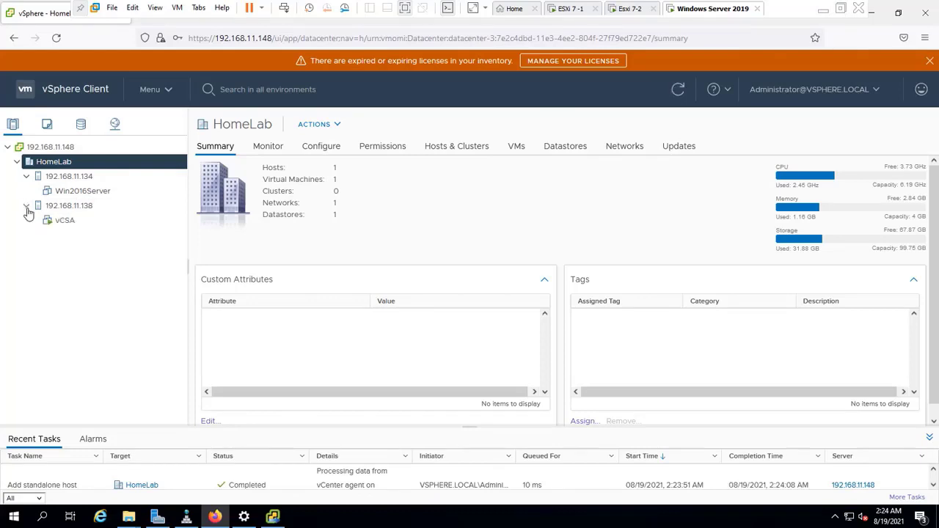
{"action": "left_click", "coordinate": [62, 224]}
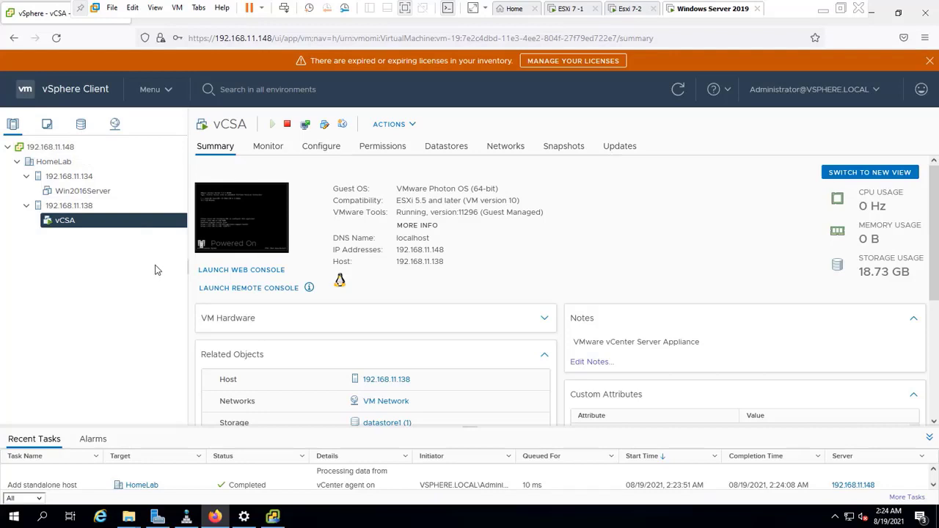
{"action": "left_click", "coordinate": [96, 195]}
{"action": "left_click", "coordinate": [65, 222]}
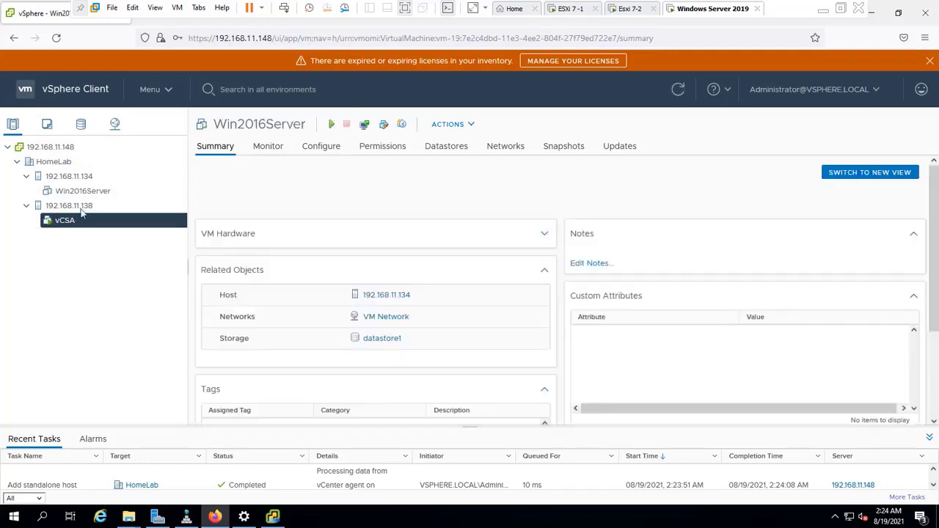
{"action": "left_click", "coordinate": [87, 193]}
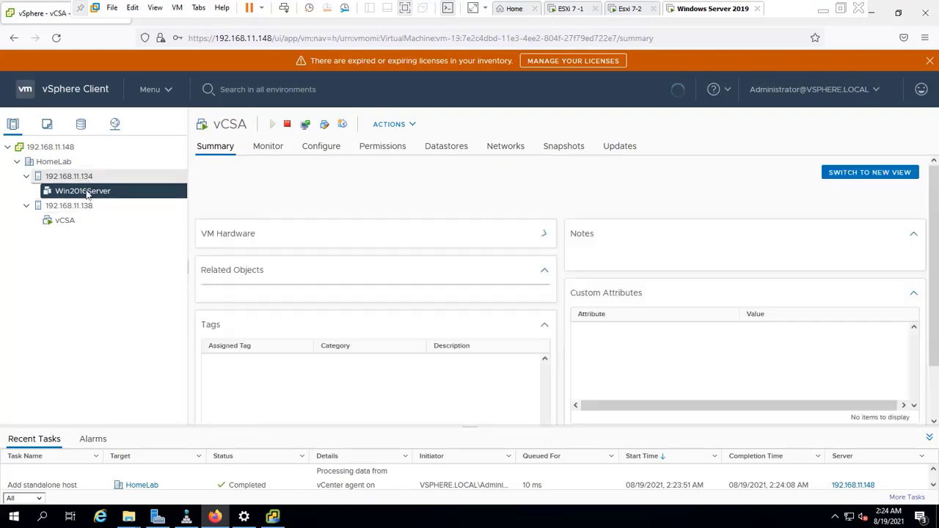
{"action": "left_click", "coordinate": [87, 177]}
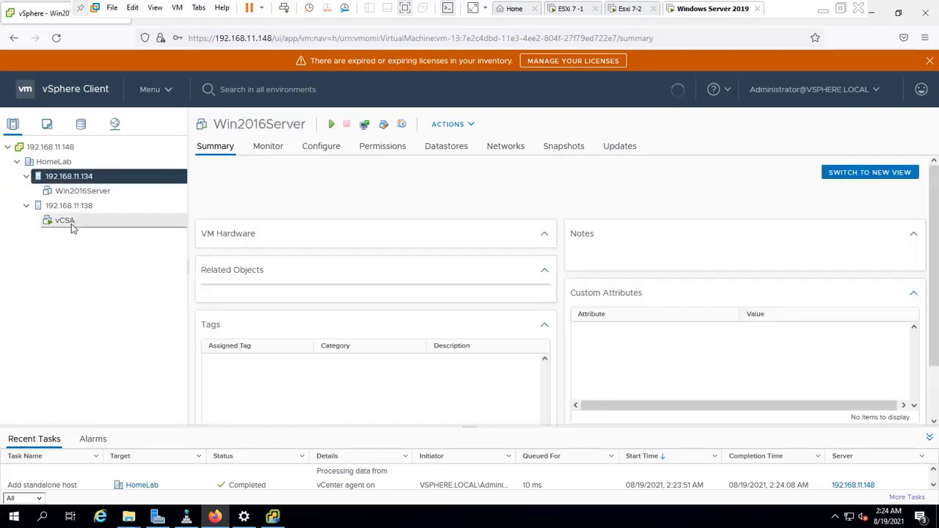
{"action": "left_click", "coordinate": [65, 221]}
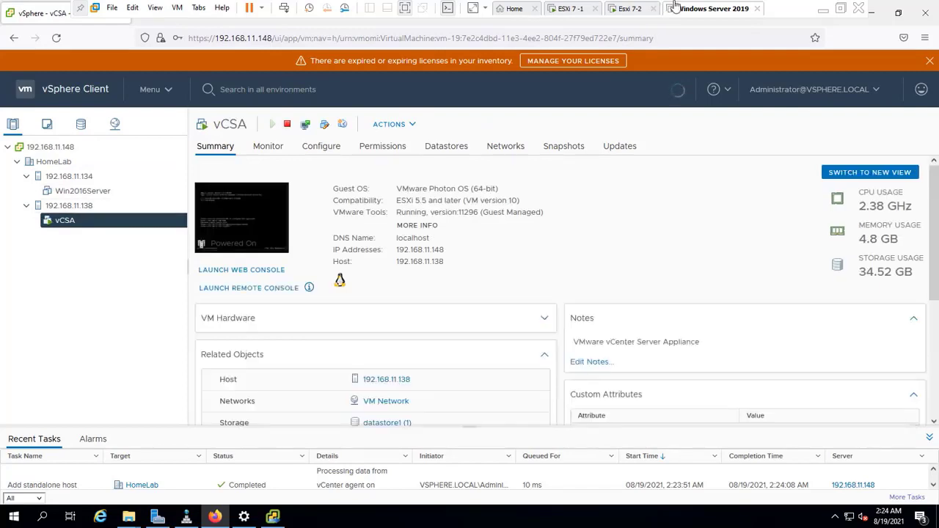
- Leave full-screen mode for the windowed Workstation view
{"action": "left_click", "coordinate": [841, 8]}
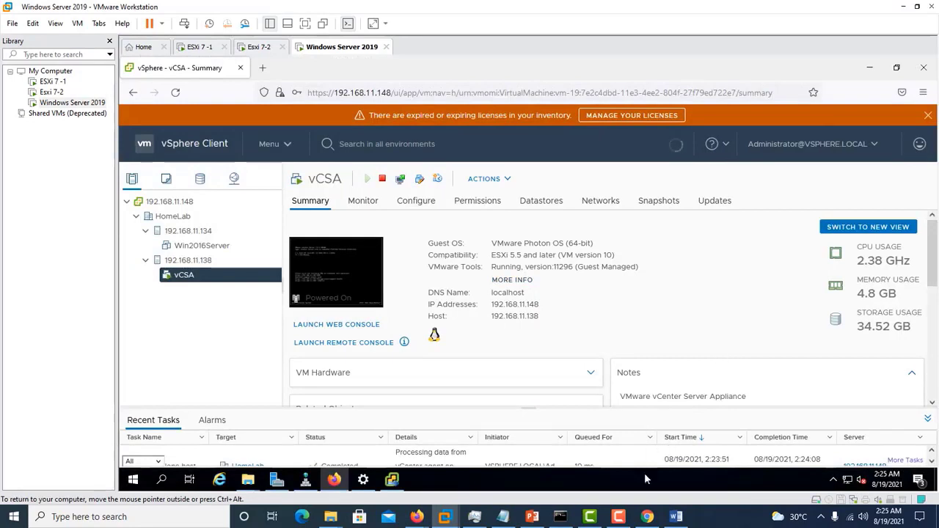
{"action": "mouse_move", "coordinate": [626, 519]}
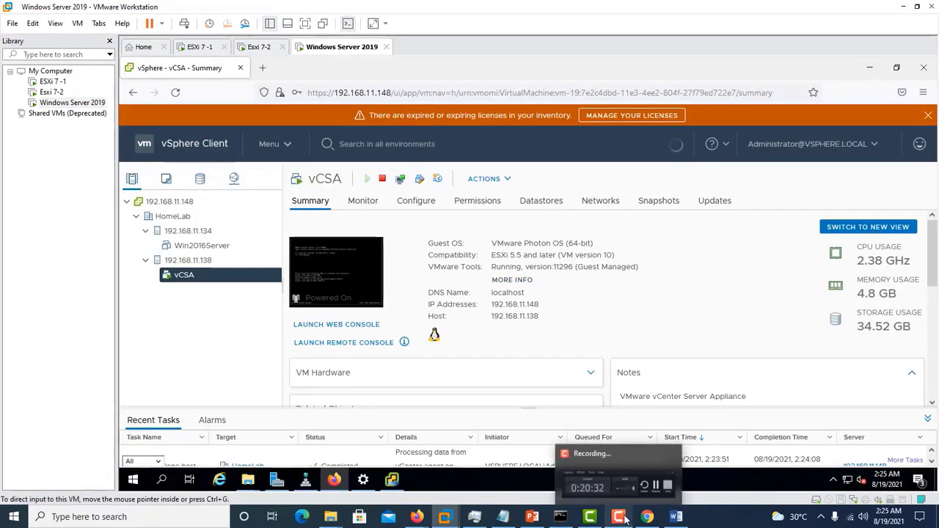
{"action": "left_click", "coordinate": [626, 519]}
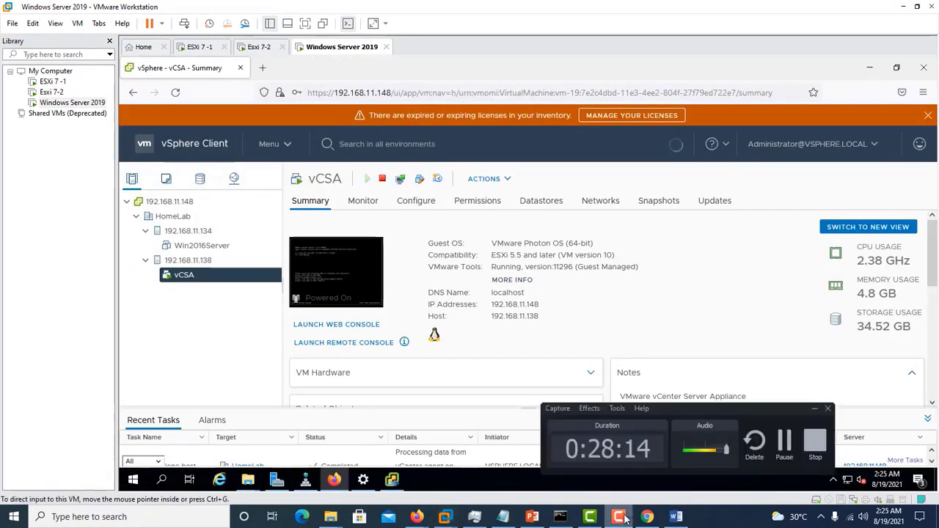